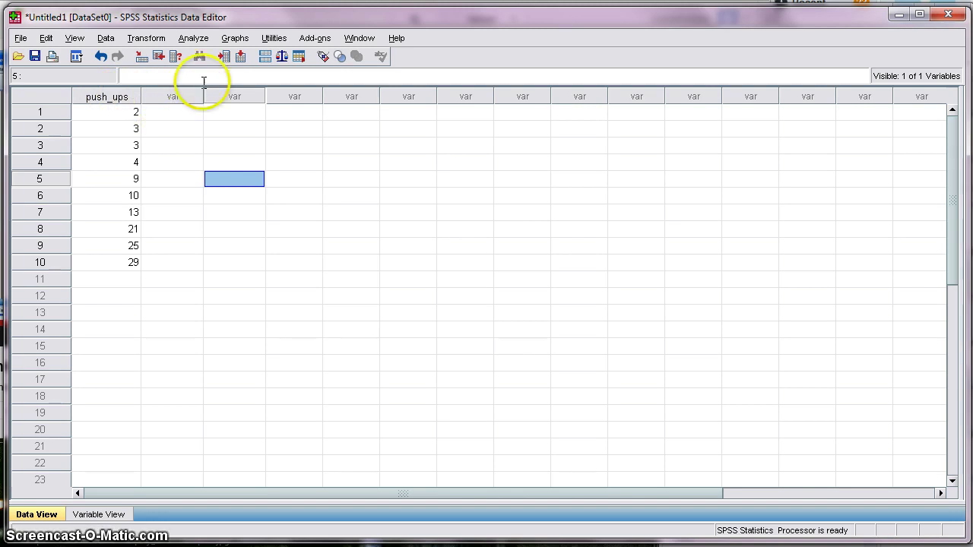
Step: Start an Explore analysis with push_ups as the dependent variable
left_click(195, 40)
mouse_move(216, 80)
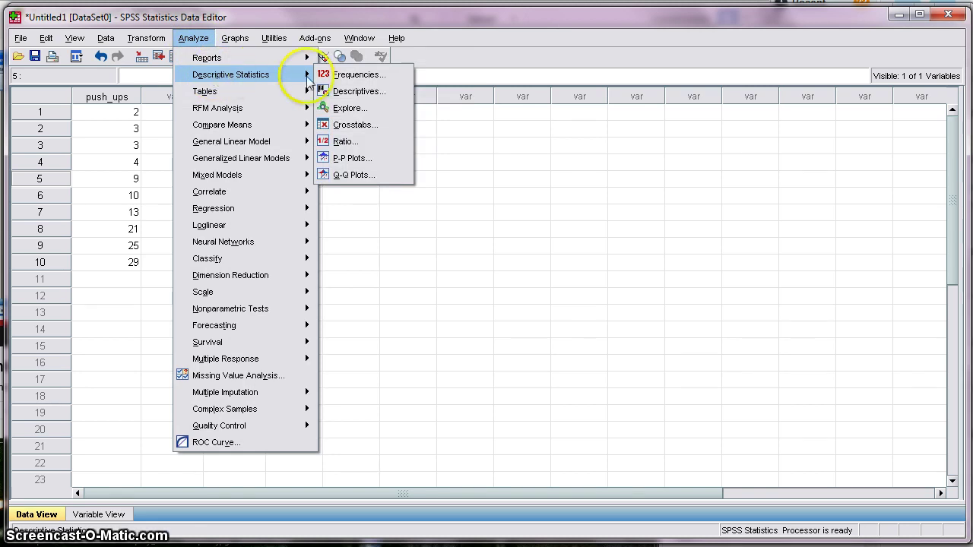
left_click(360, 112)
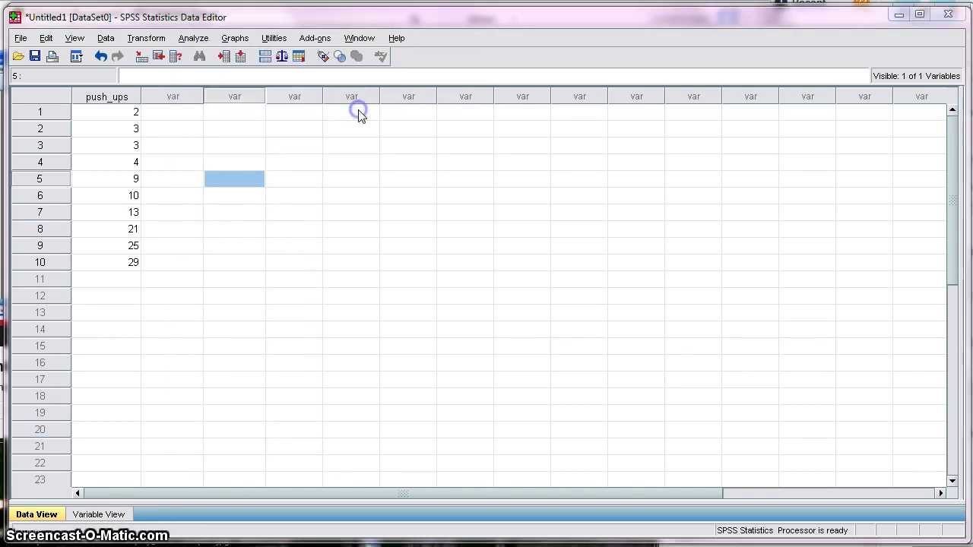
left_click(516, 209)
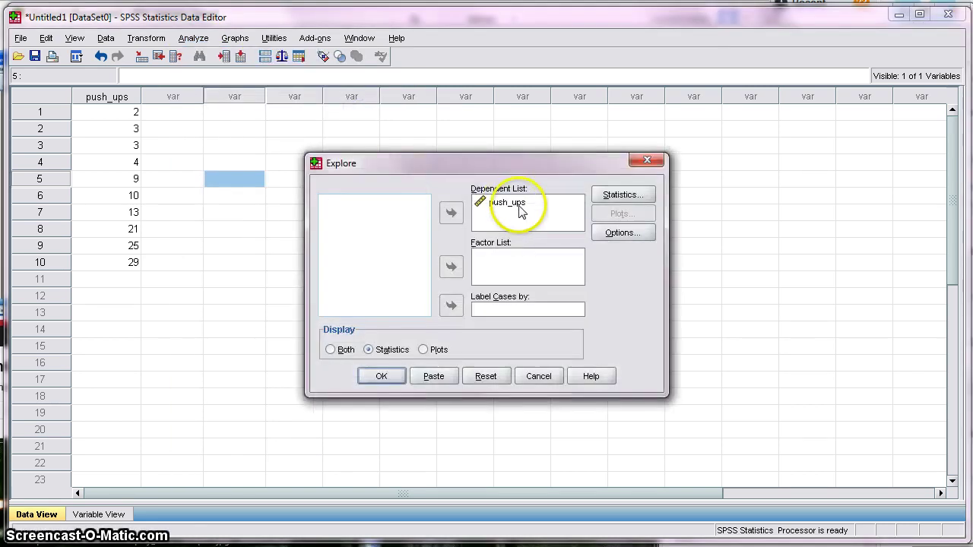
left_click(451, 213)
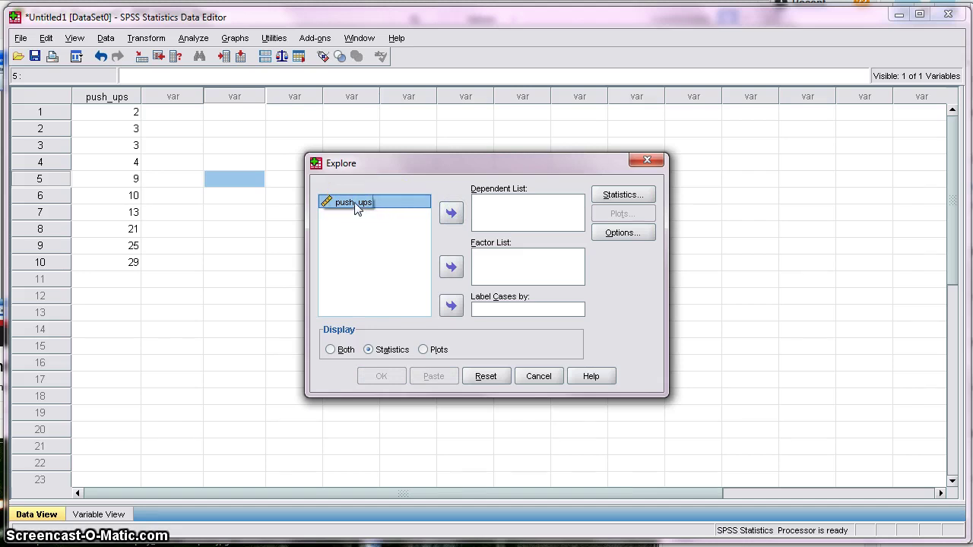
left_click(451, 214)
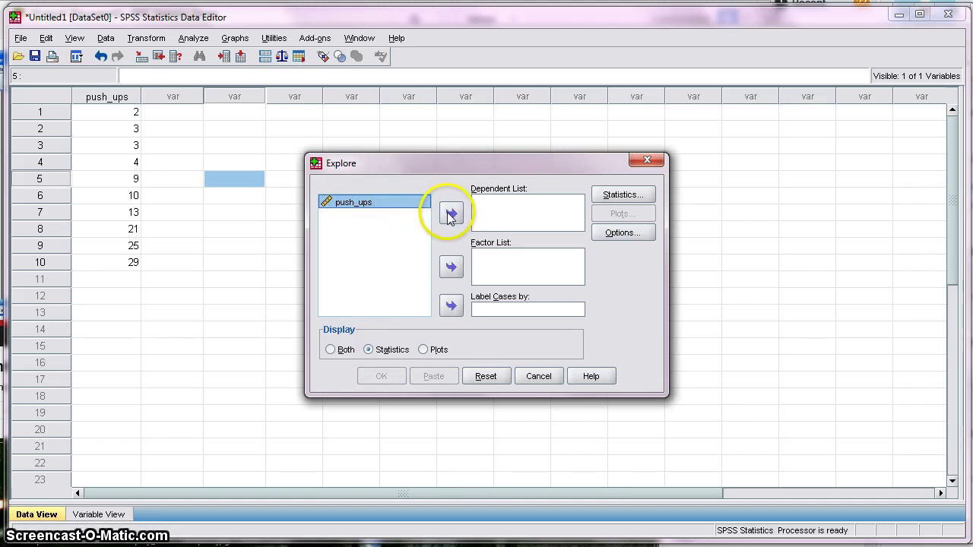
left_click(451, 215)
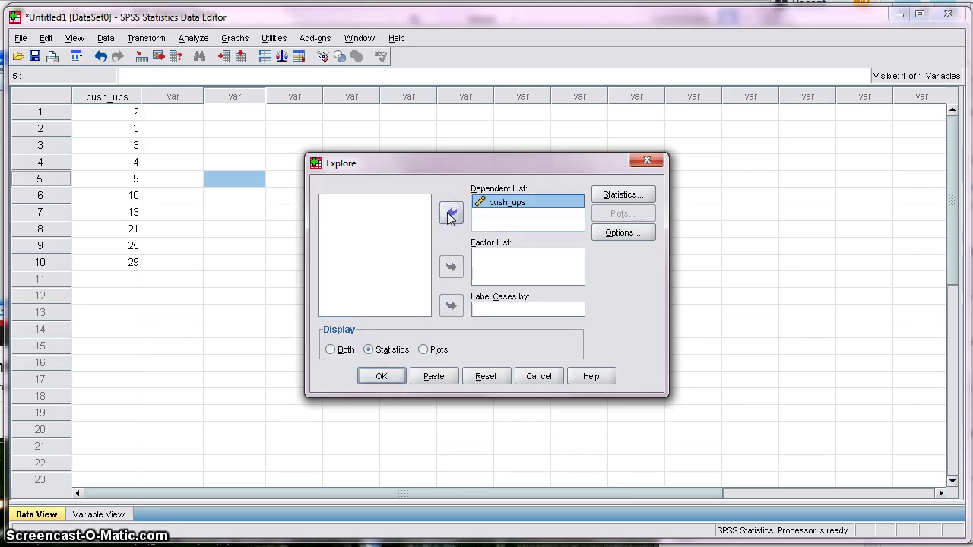
Step: Keep Percentiles as the only requested statistic, limit the display to Statistics, and run the Explore analysis
left_click(620, 196)
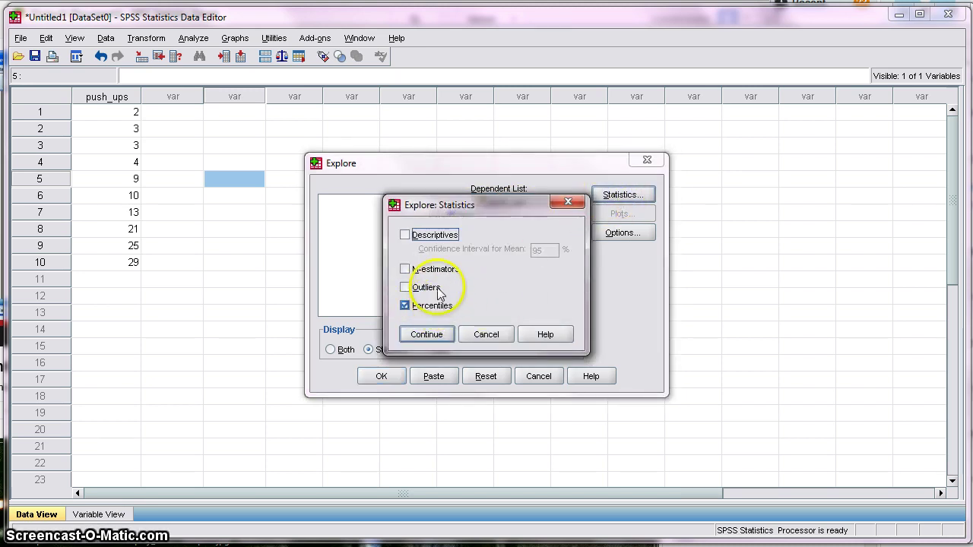
left_click(427, 335)
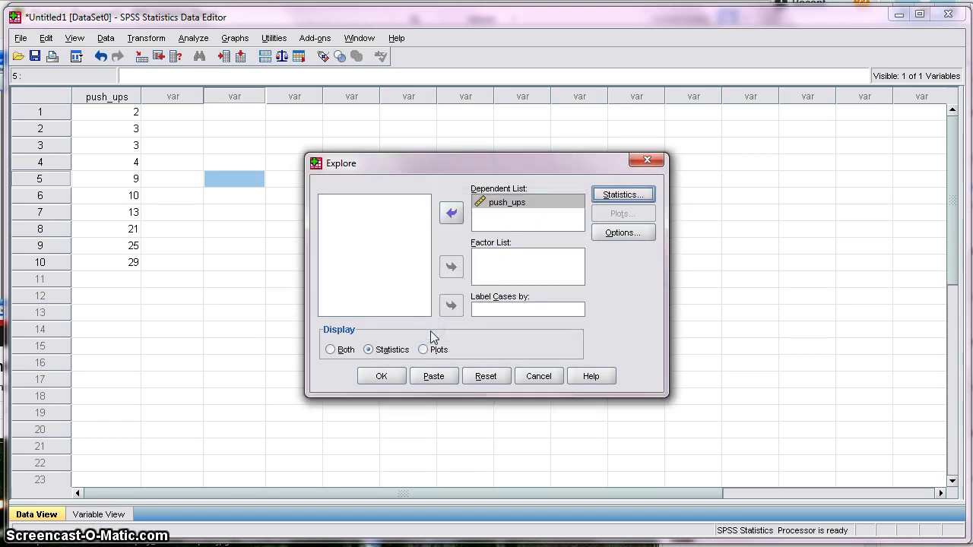
left_click(330, 351)
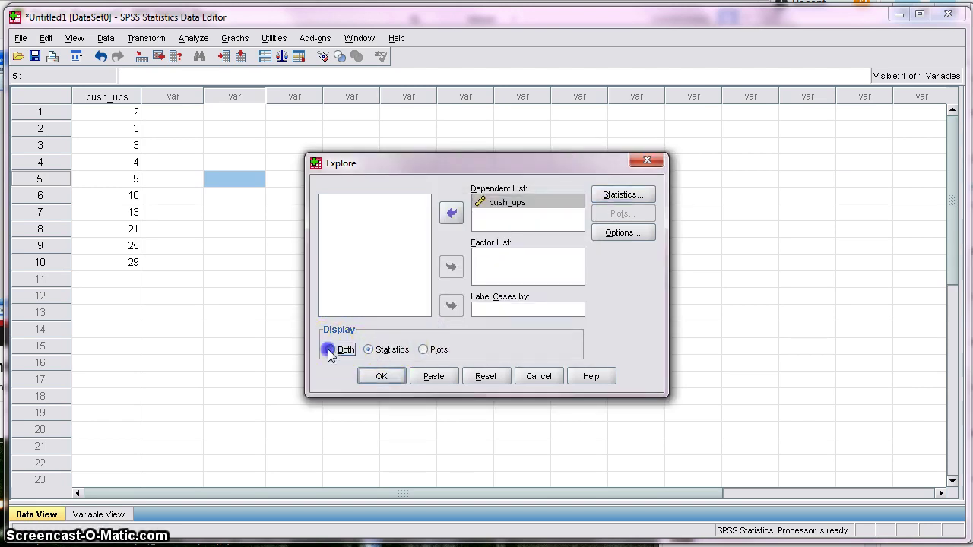
left_click(368, 350)
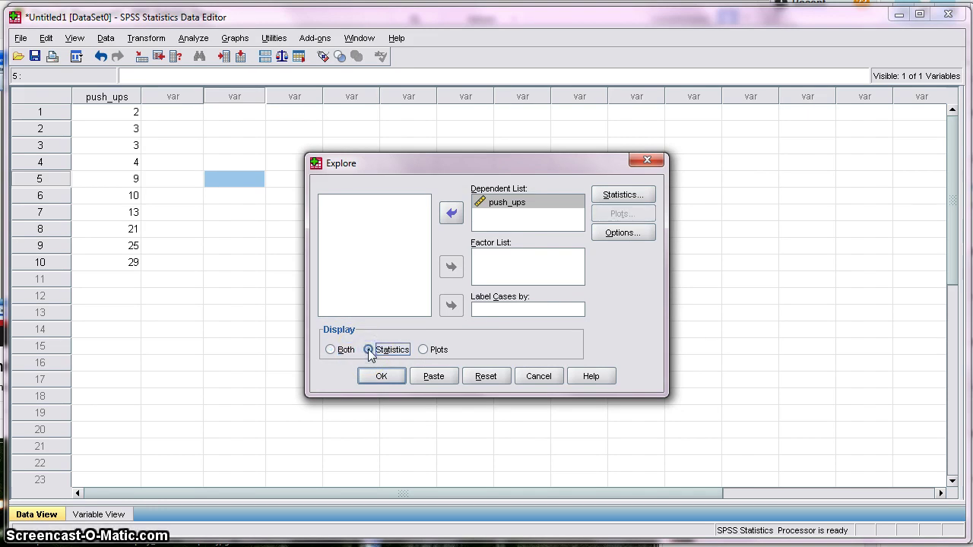
left_click(381, 378)
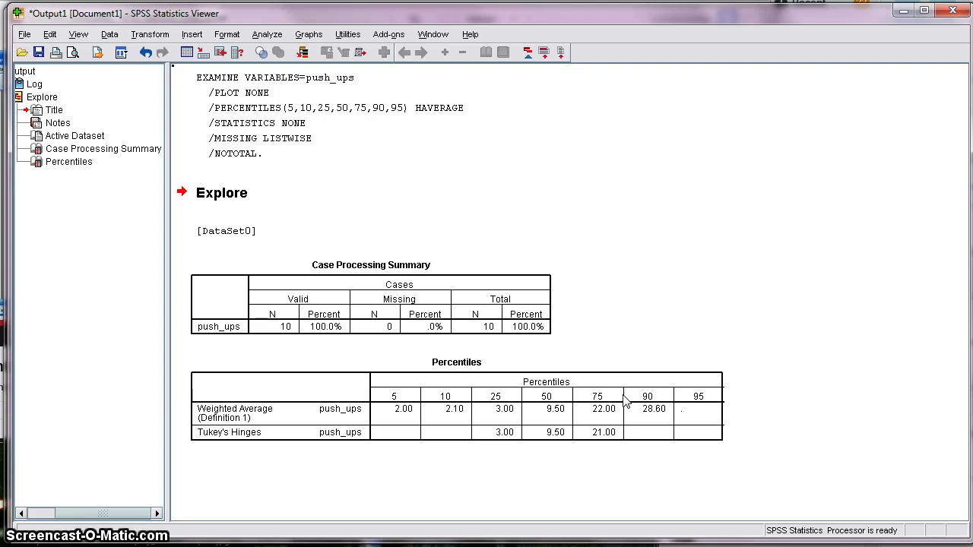
Step: Return to the data and start a Frequencies analysis with push_ups as the analysed variable
key("alt+Tab")
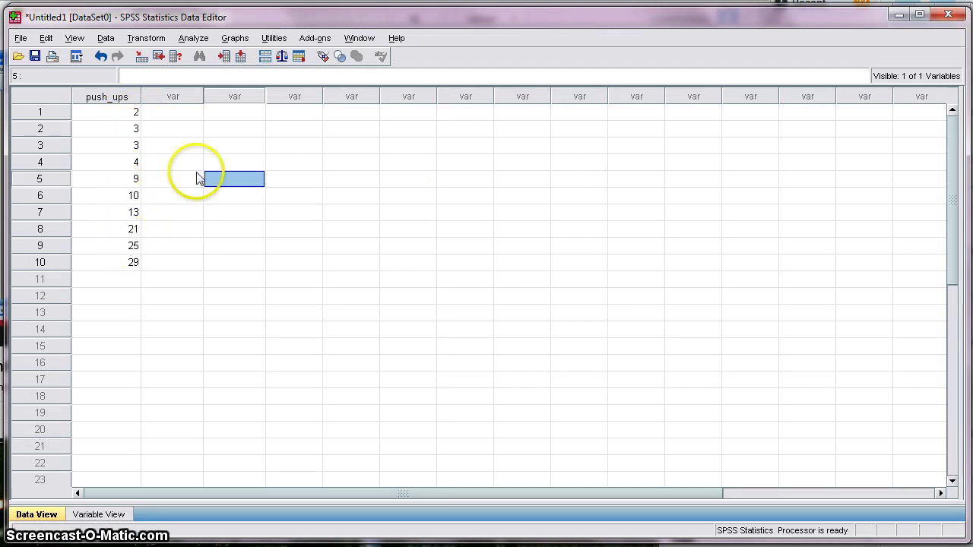
left_click(195, 40)
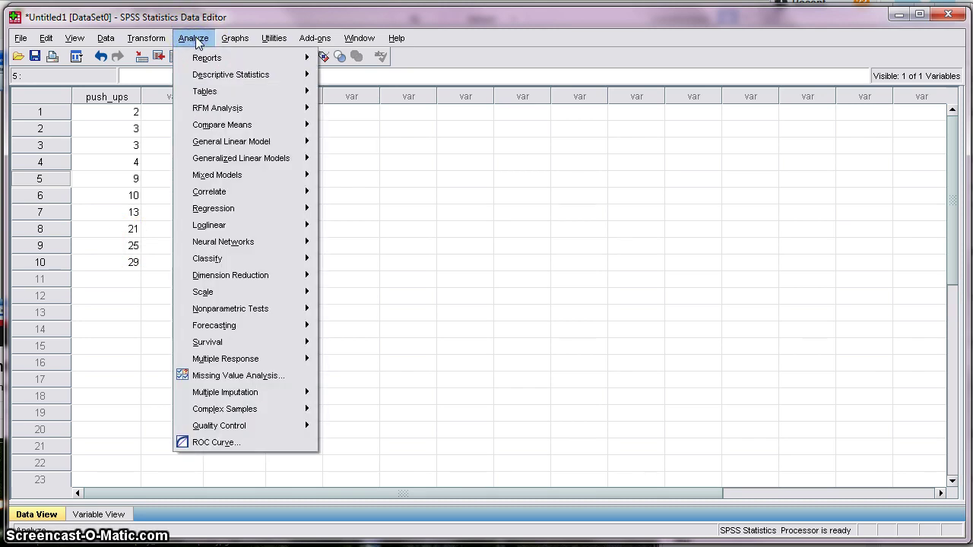
mouse_move(235, 76)
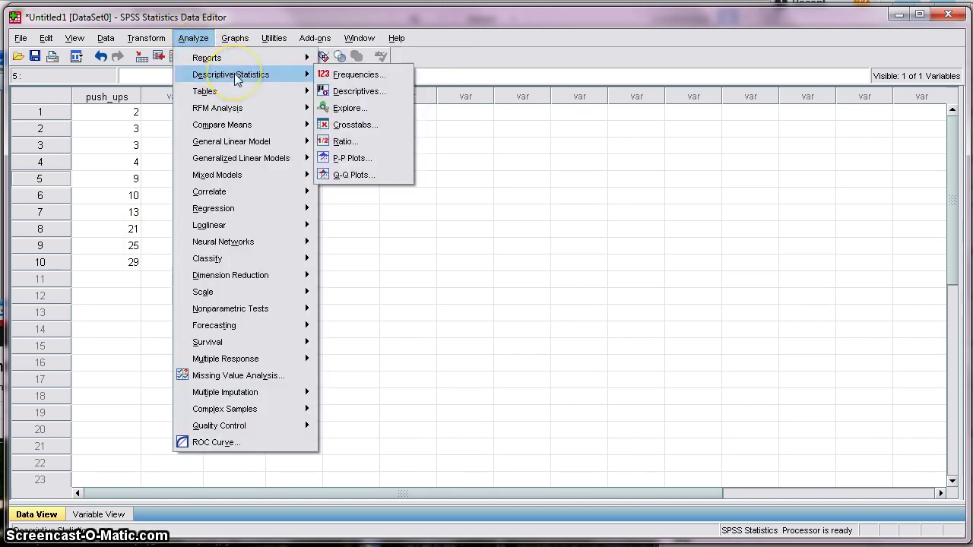
left_click(352, 76)
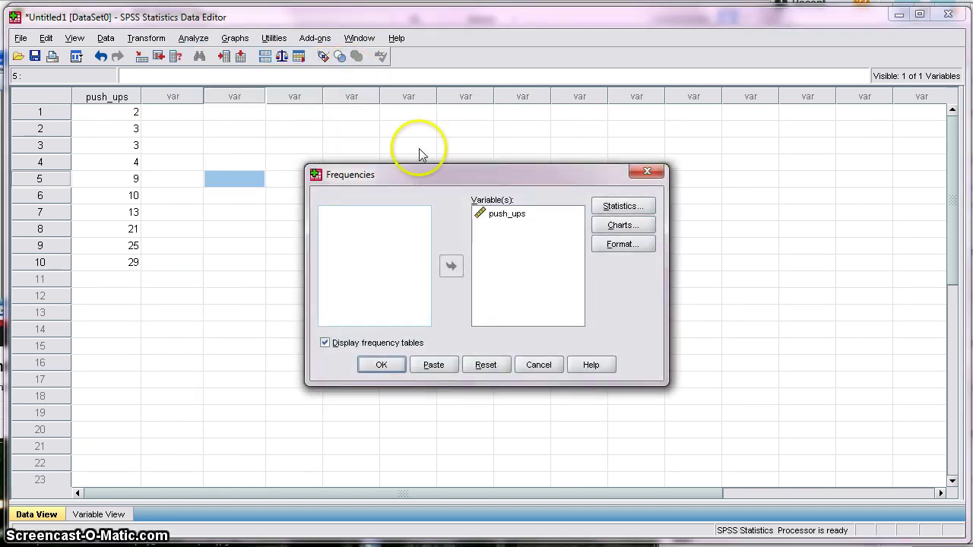
left_click(503, 215)
left_click(451, 265)
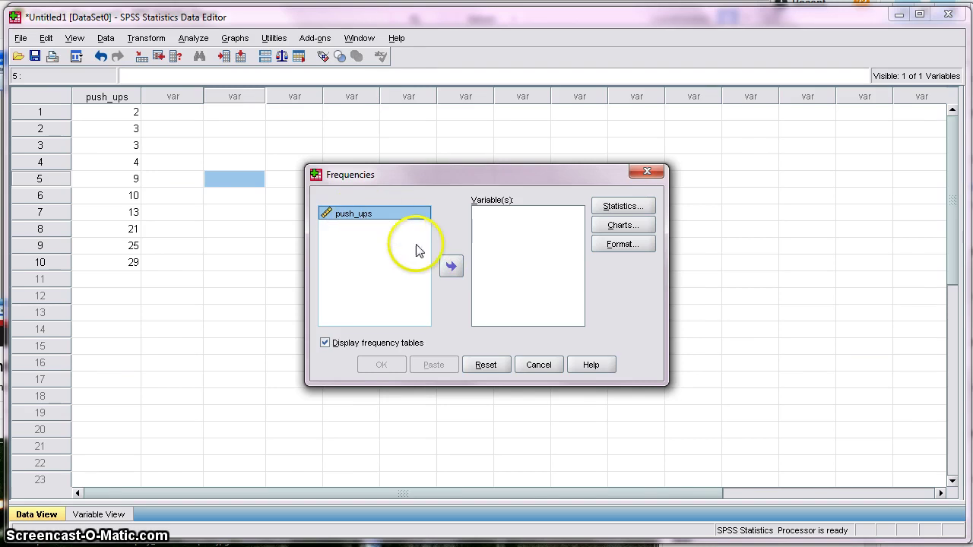
left_click(451, 266)
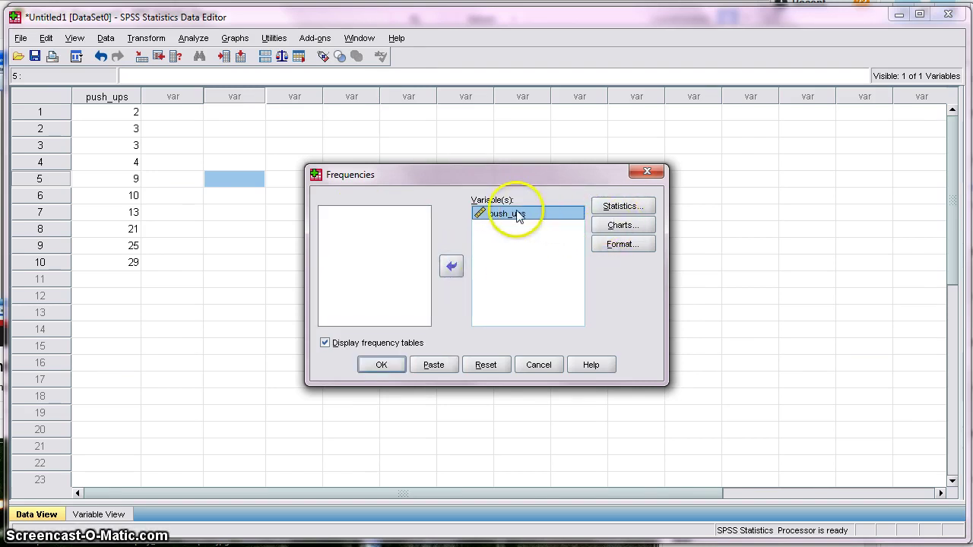
Step: Run the Frequencies analysis with frequency tables displayed and no additional statistics selected
left_click(623, 206)
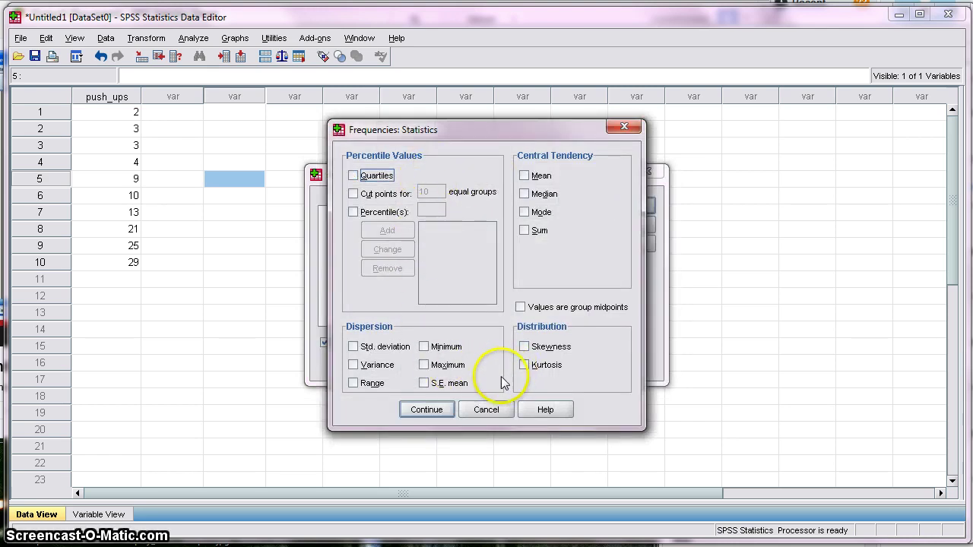
left_click(435, 410)
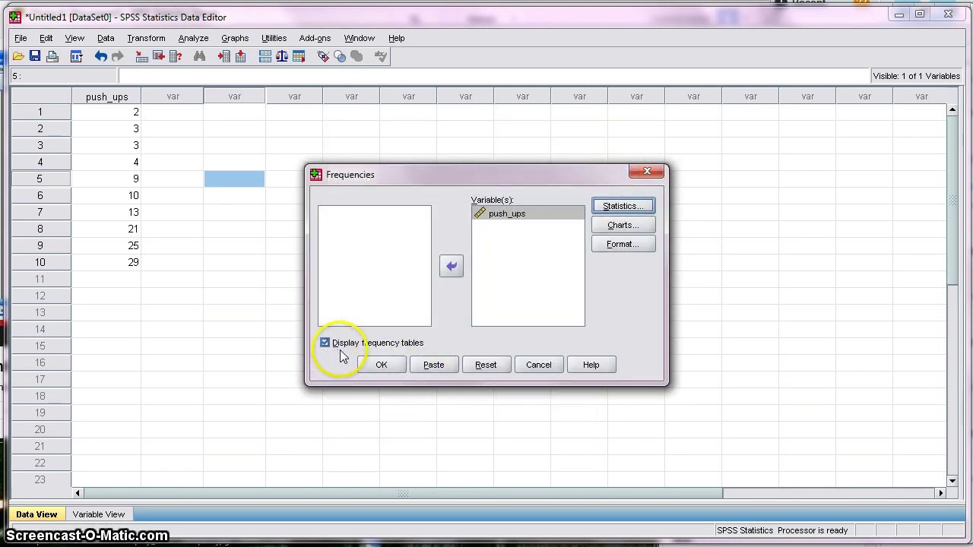
left_click(383, 367)
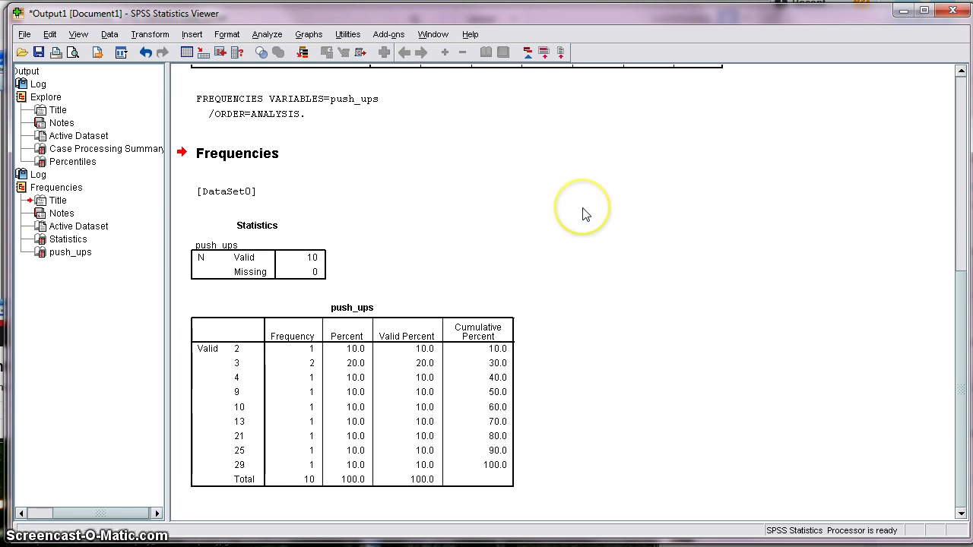
Step: Return to the data and sort the cases by push_ups in ascending order
key("alt+Tab")
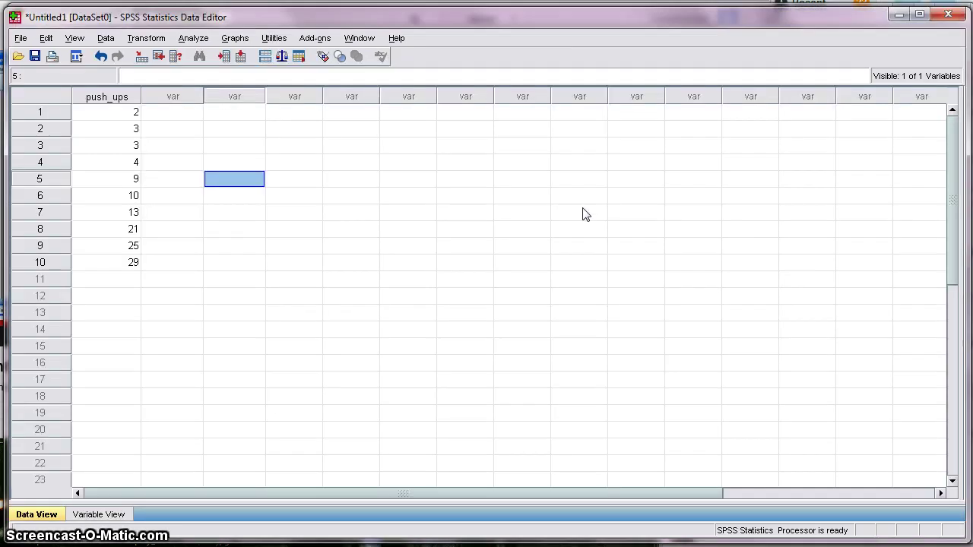
left_click(239, 195)
left_click(234, 213)
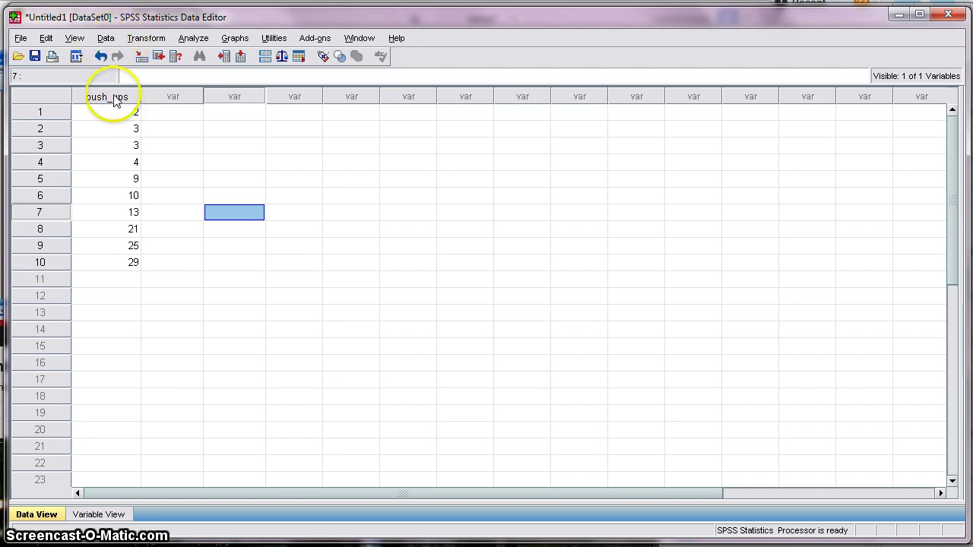
left_click(106, 39)
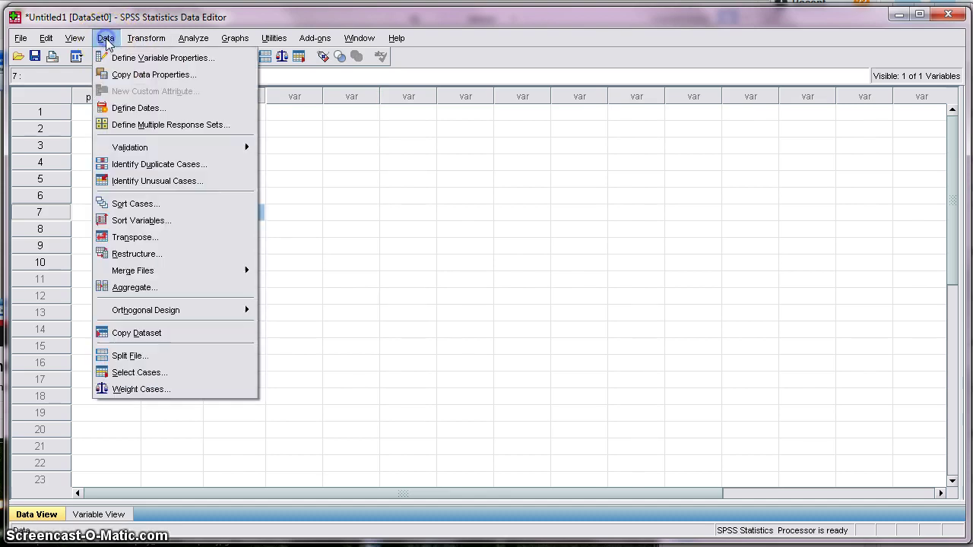
left_click(136, 204)
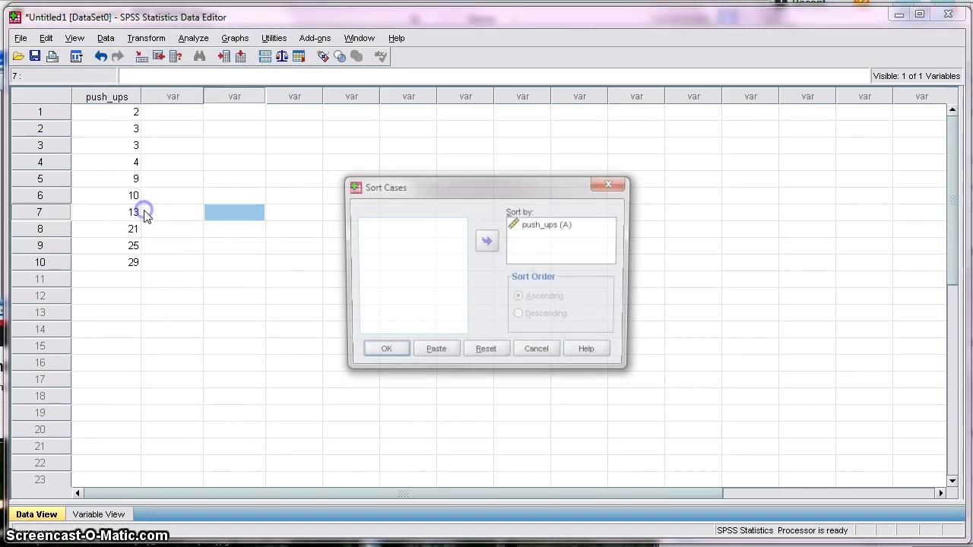
left_click(542, 224)
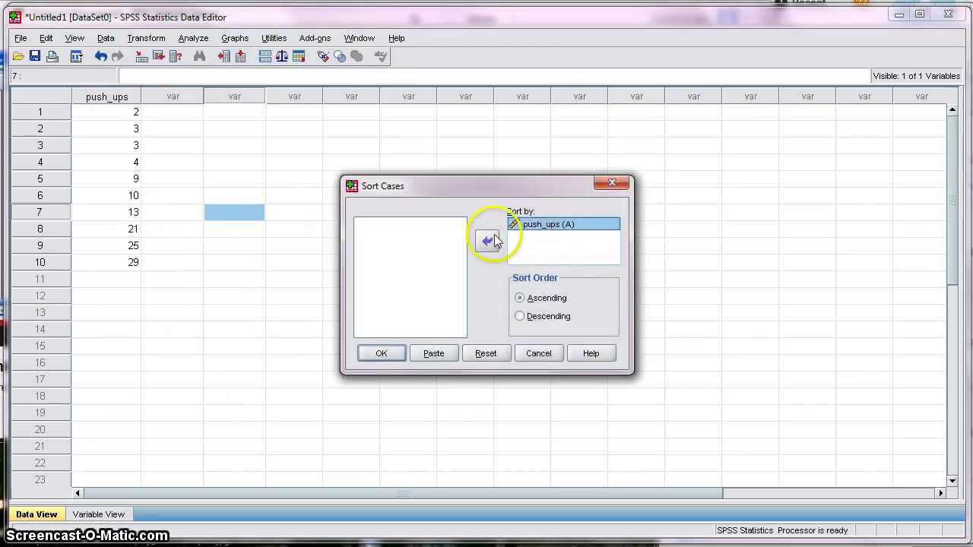
left_click(487, 240)
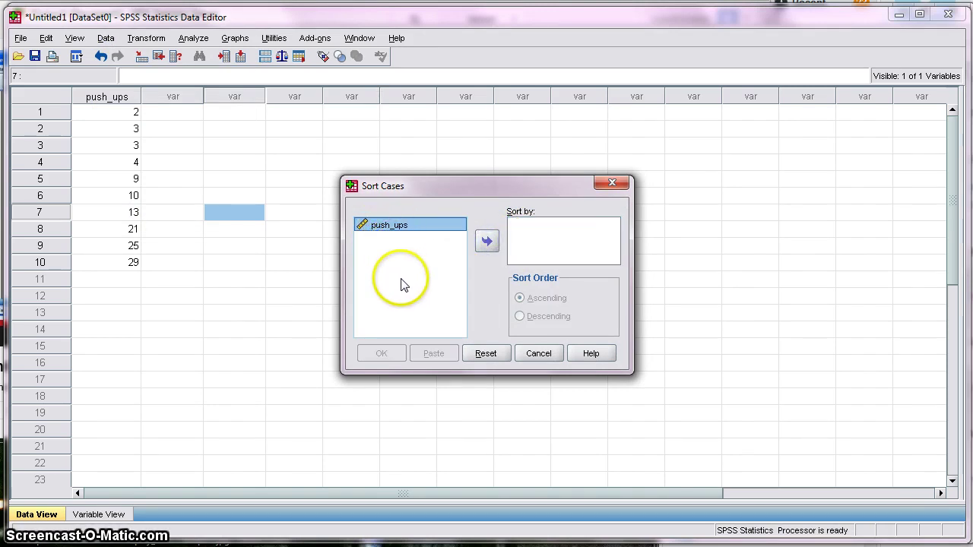
left_click(486, 241)
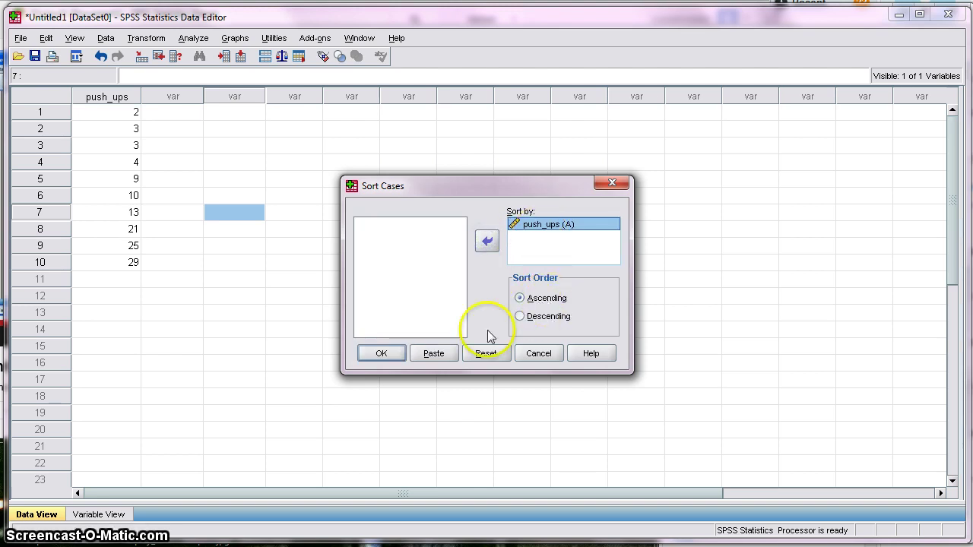
left_click(381, 353)
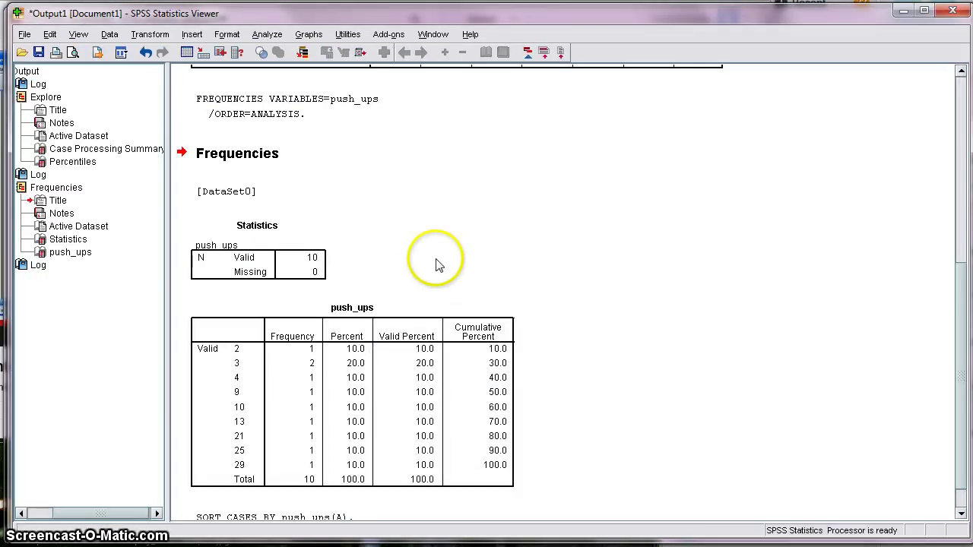
Step: Return to the data and set up Rank Cases with push_ups as the variable to rank
key("alt+Tab")
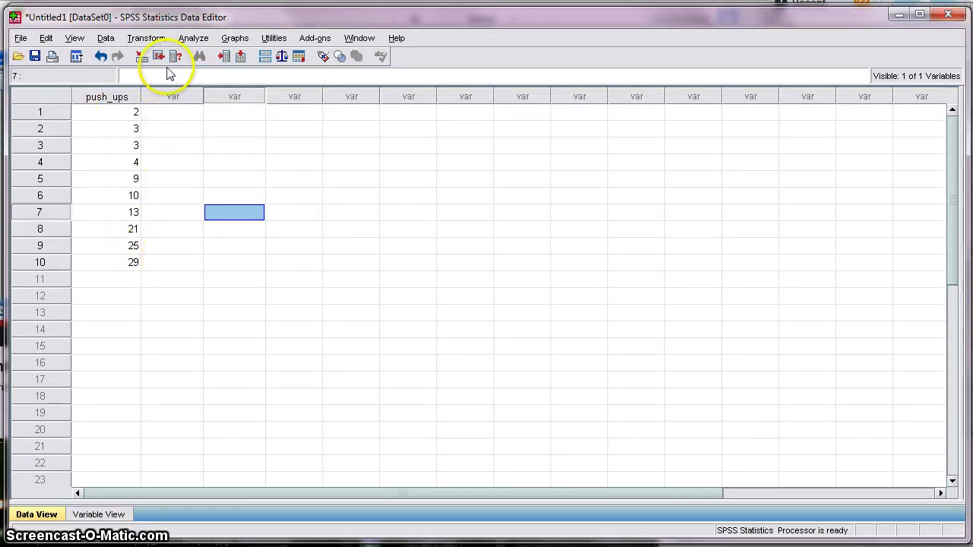
left_click(106, 39)
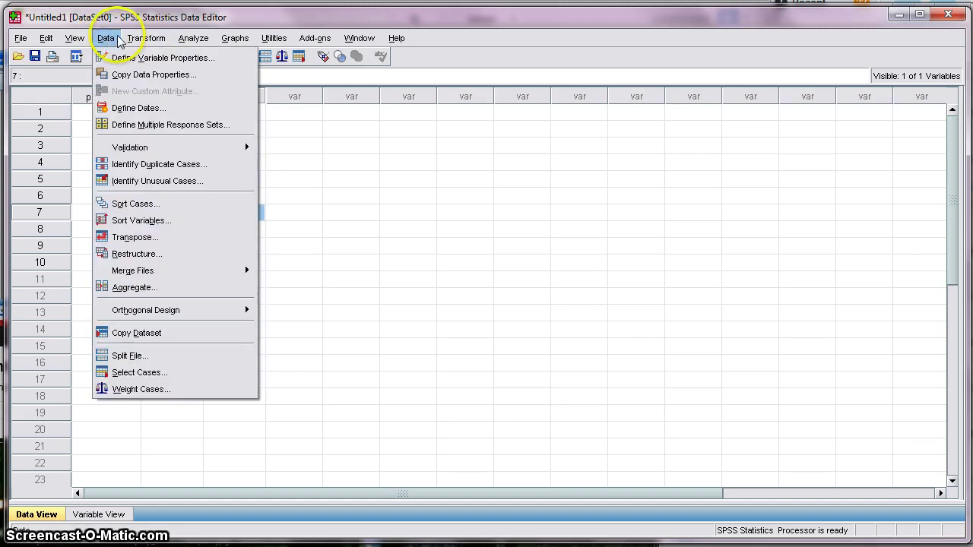
left_click(141, 39)
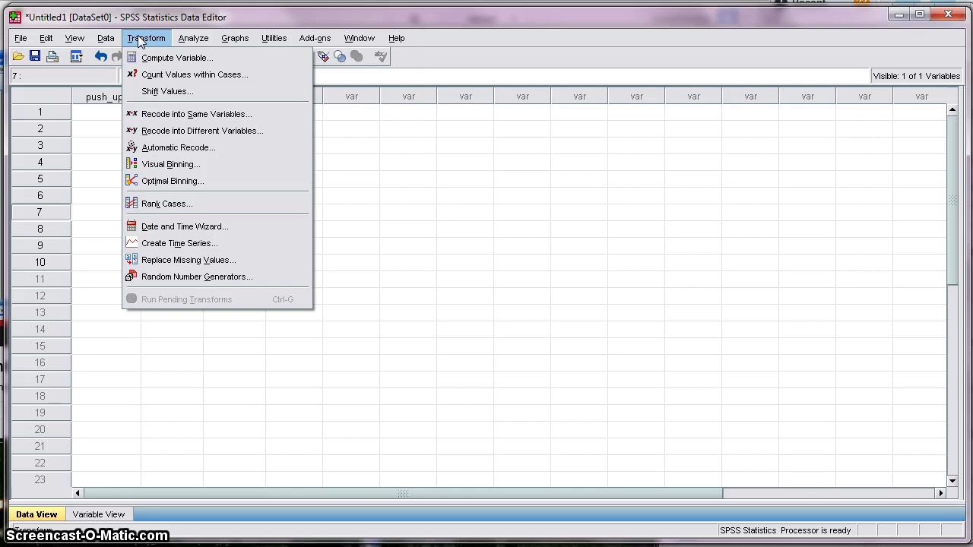
left_click(188, 207)
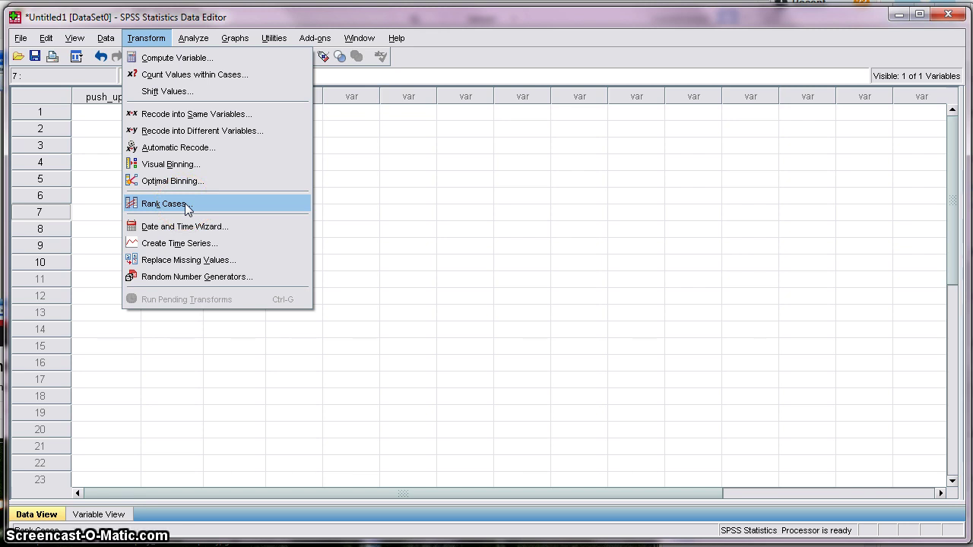
left_click(187, 206)
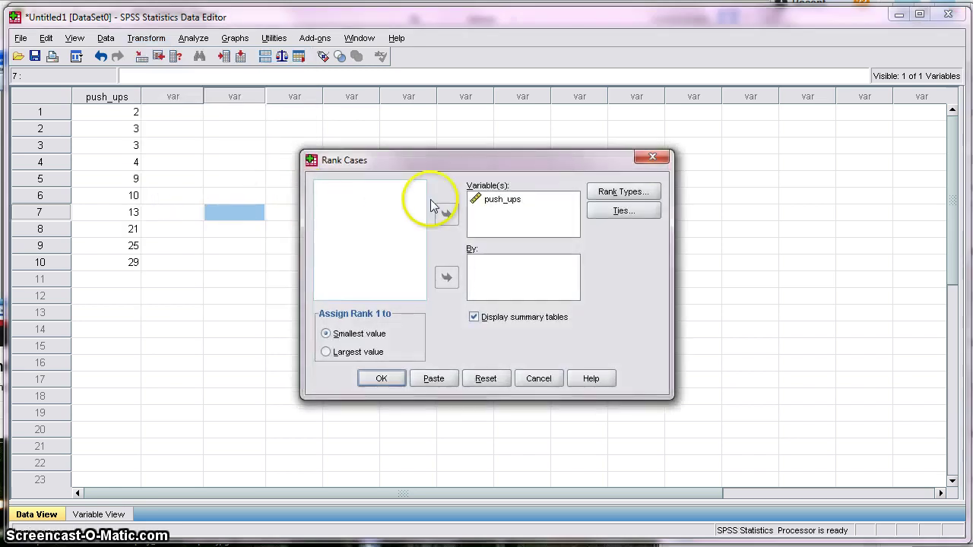
left_click(494, 200)
left_click(449, 217)
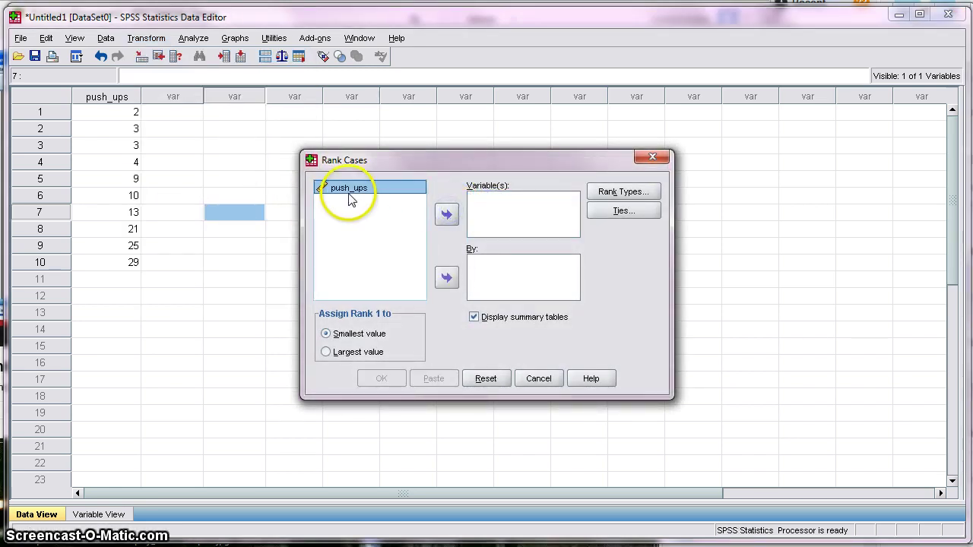
left_click(447, 216)
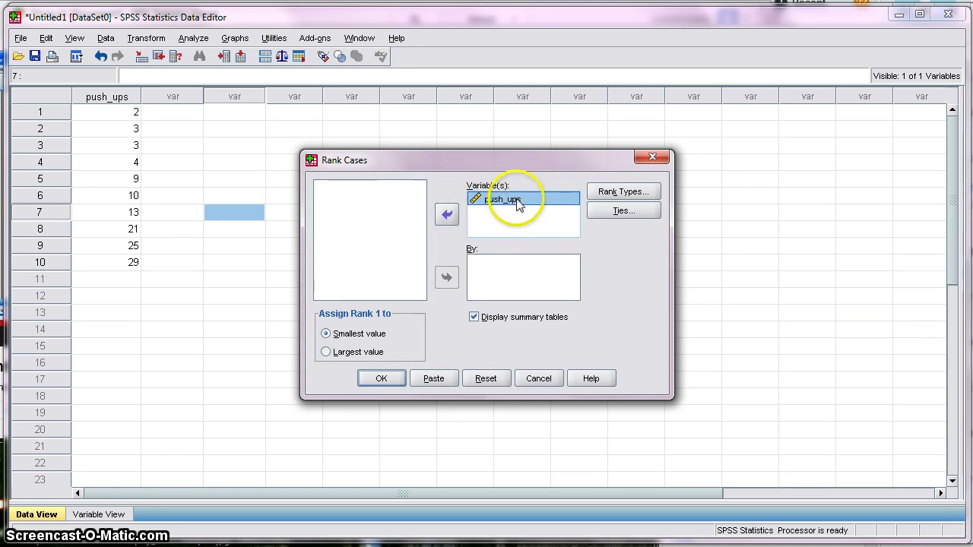
Step: Run Rank Cases on push_ups with rank 1 assigned to the smallest value, and check the resulting ranks in the data
left_click_drag(520, 207, 602, 257)
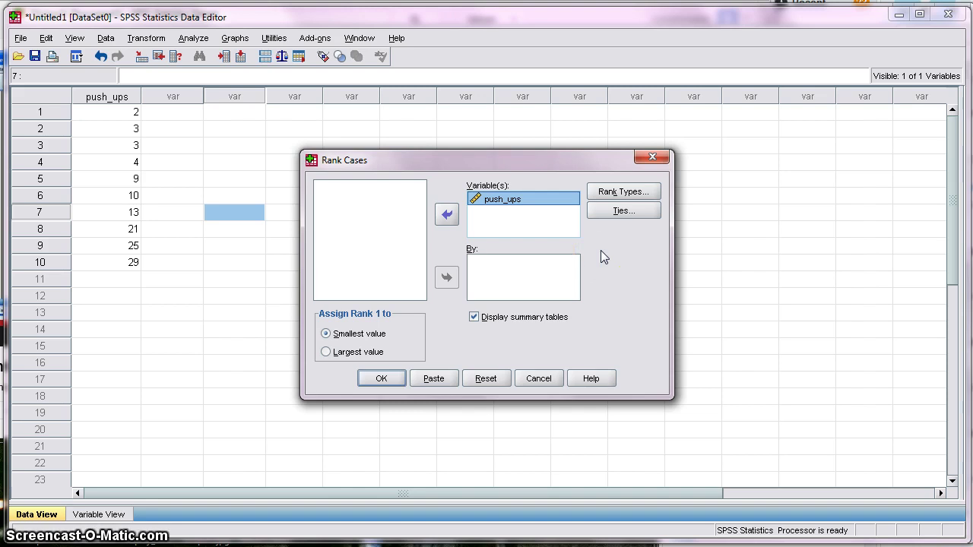
left_click_drag(589, 300, 364, 401)
key("alt+Tab")
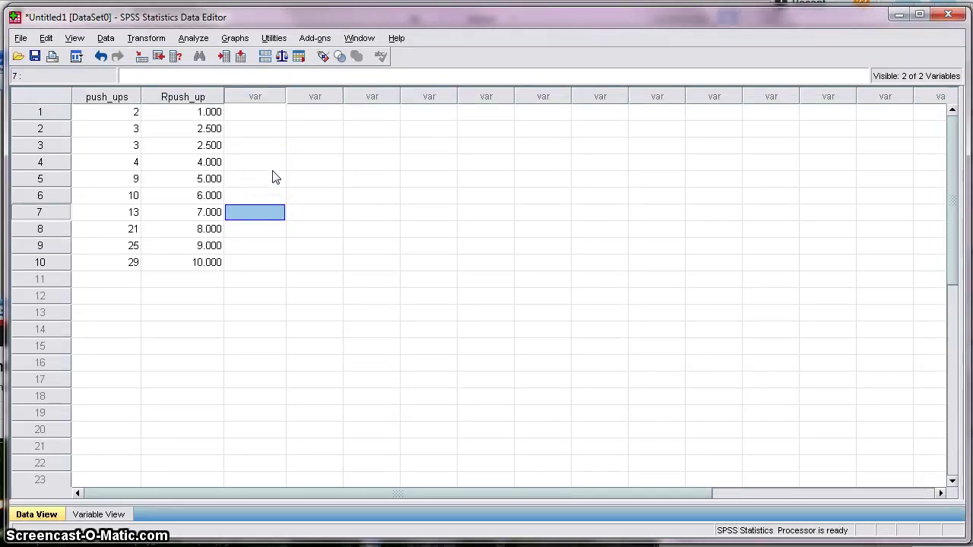
left_click(174, 107)
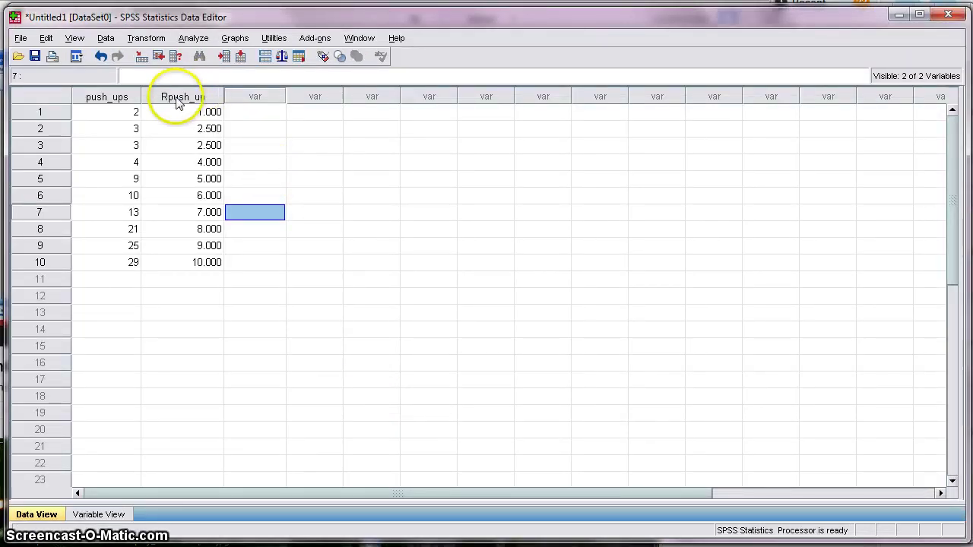
left_click(174, 105)
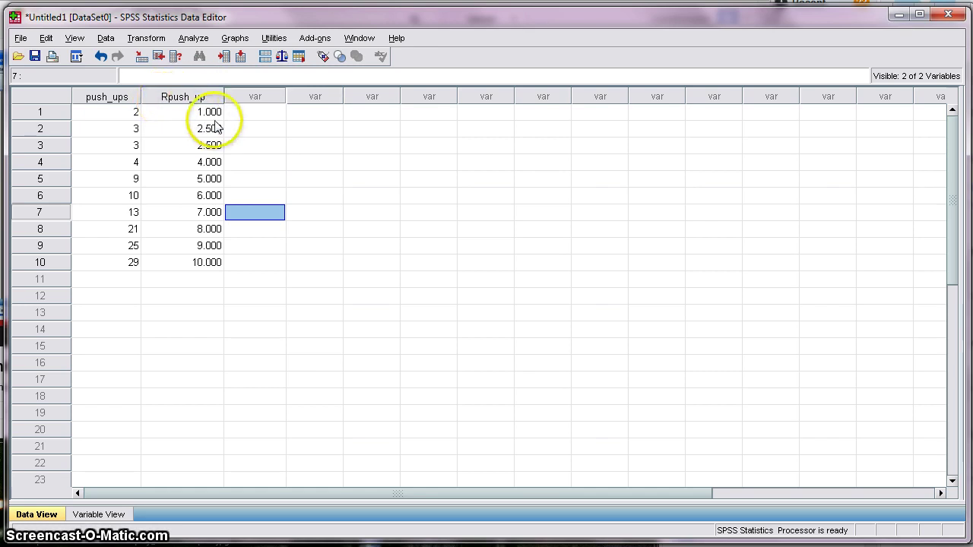
left_click(250, 115)
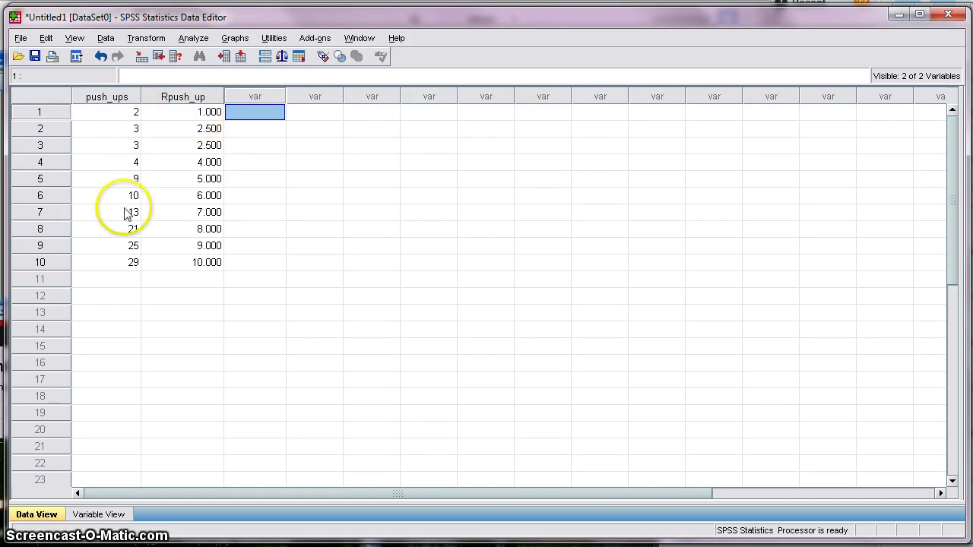
left_click(193, 113)
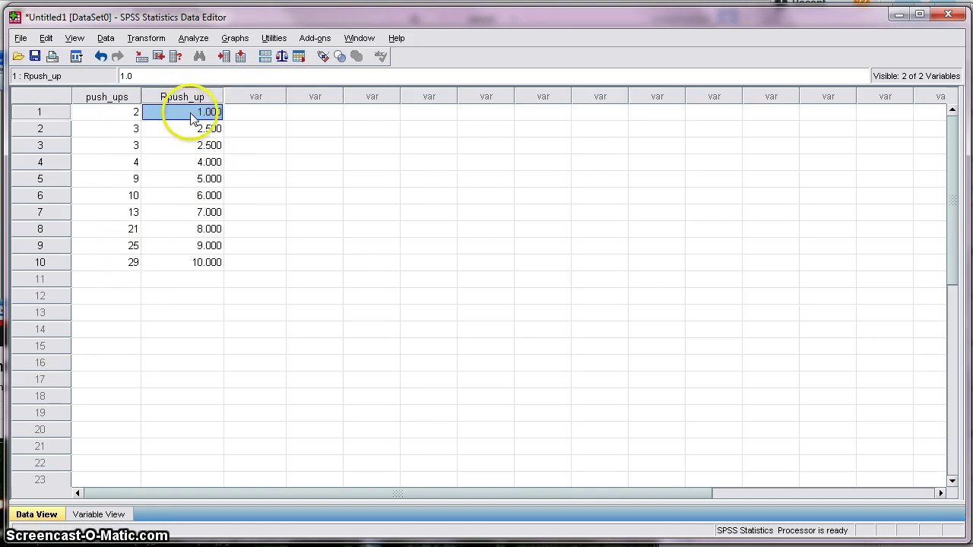
left_click(188, 263)
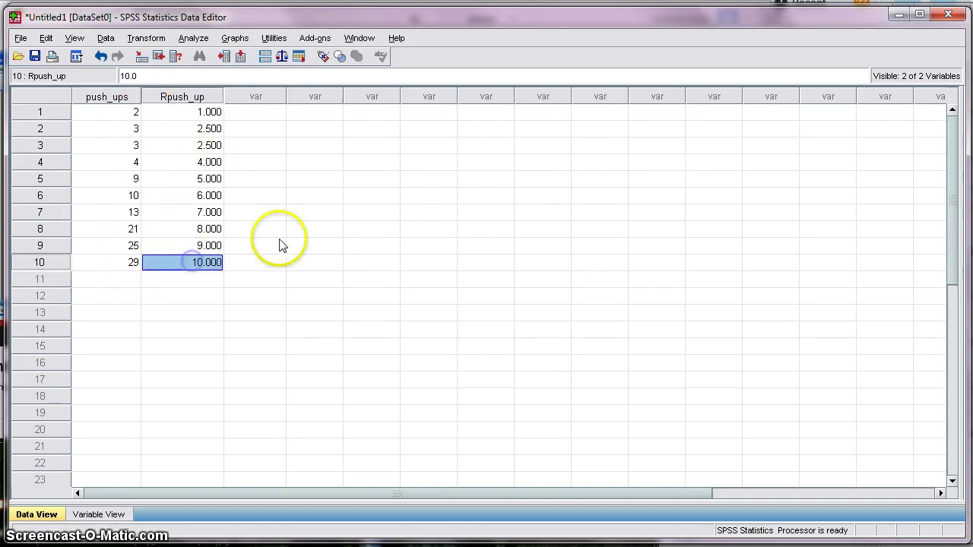
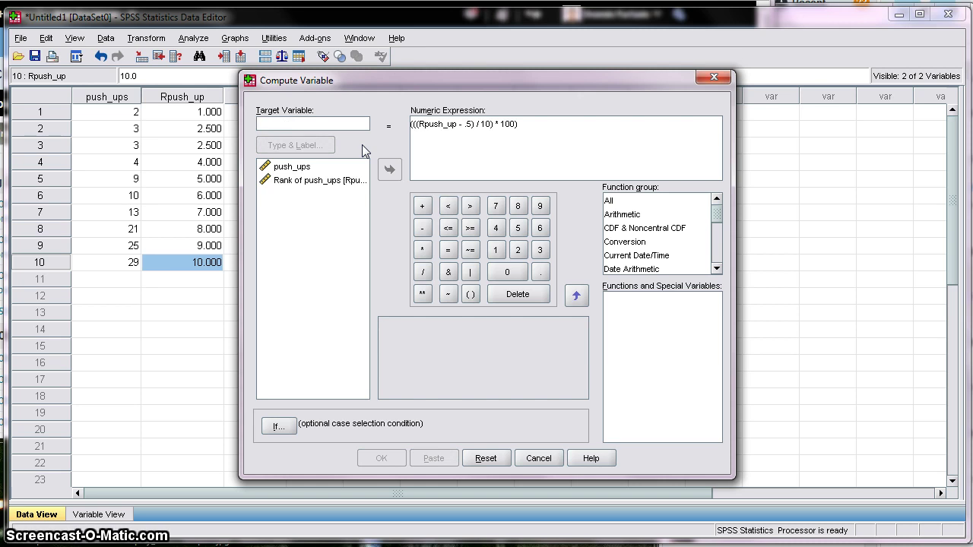
Step: Clear the existing numeric expression in Compute Variable
left_click(530, 125)
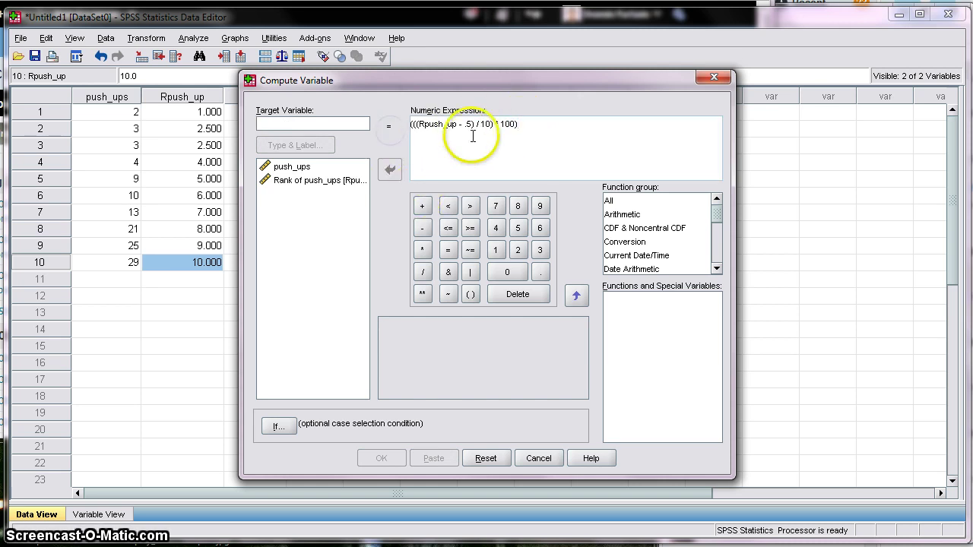
key("BackSpace")
key("BackSpace")
key("BackSpace")
key("BackSpace")
key("BackSpace")
key("BackSpace")
key("BackSpace")
key("BackSpace")
key("BackSpace")
key("BackSpace")
key("BackSpace")
key("BackSpace")
key("BackSpace")
key("BackSpace")
key("BackSpace")
key("BackSpace")
key("BackSpace")
key("BackSpace")
key("BackSpace")
key("BackSpace")
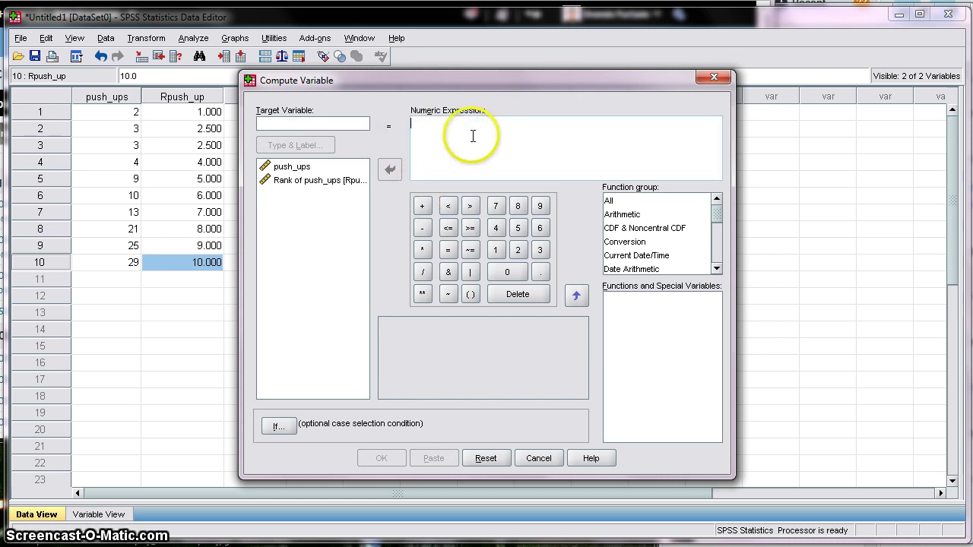
Step: Name the target variable percentile_push_score and select the rank of push_ups as the source variable
left_click(321, 181)
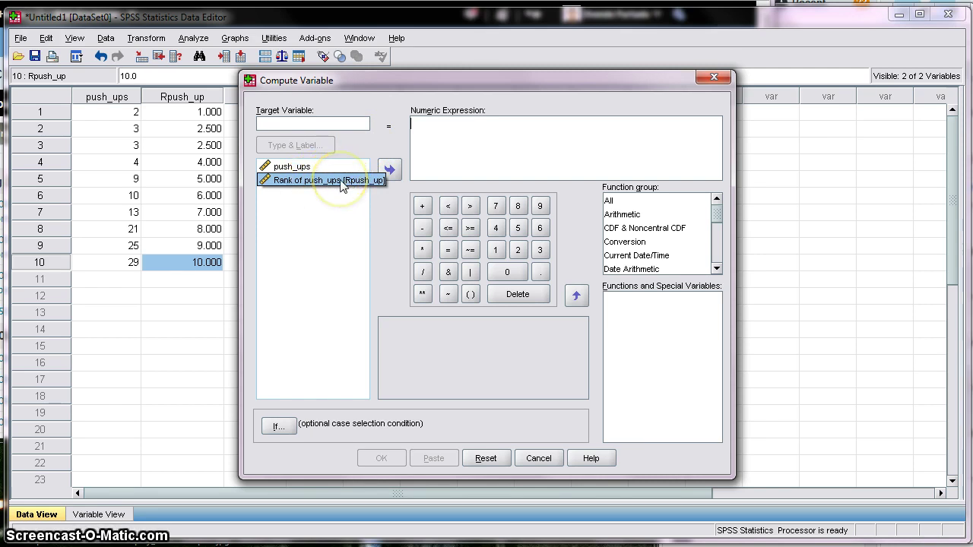
left_click(301, 124)
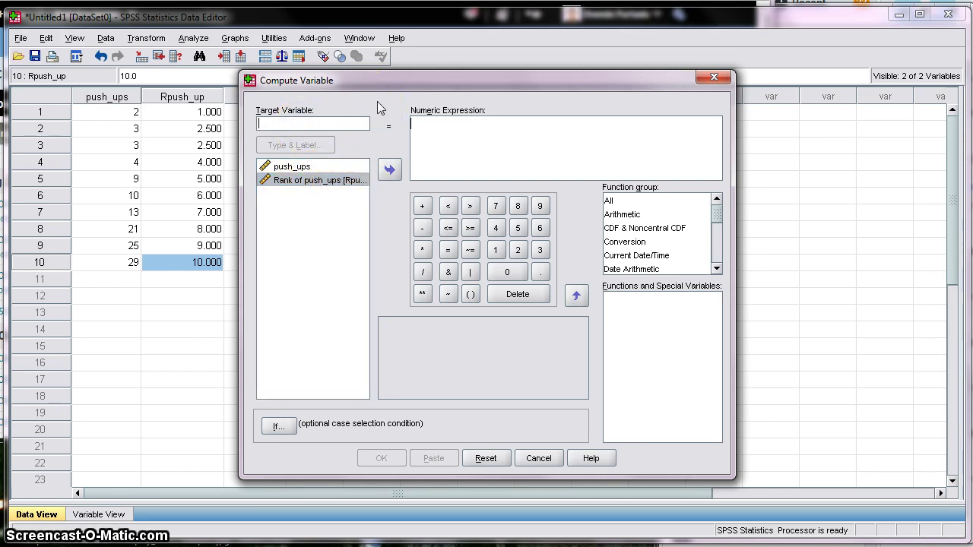
type("perc")
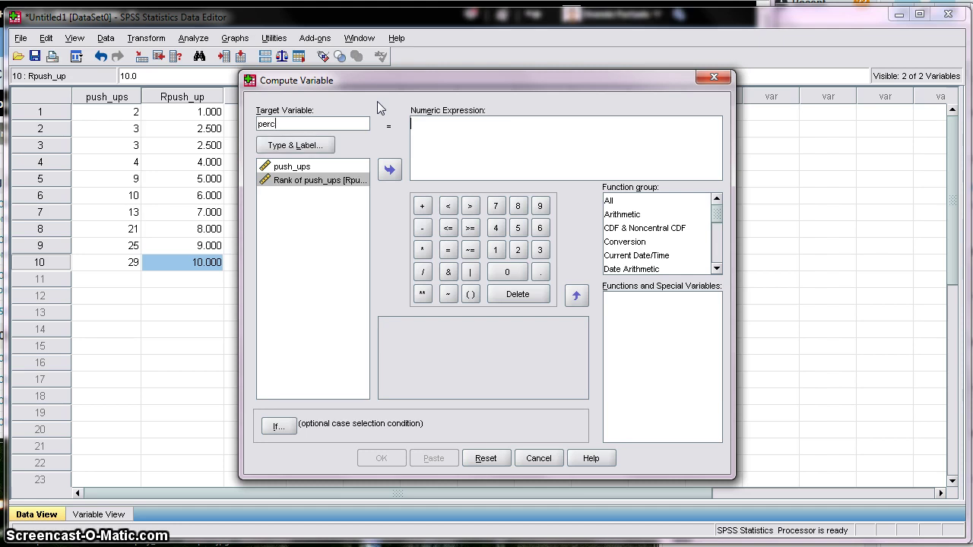
type("entile")
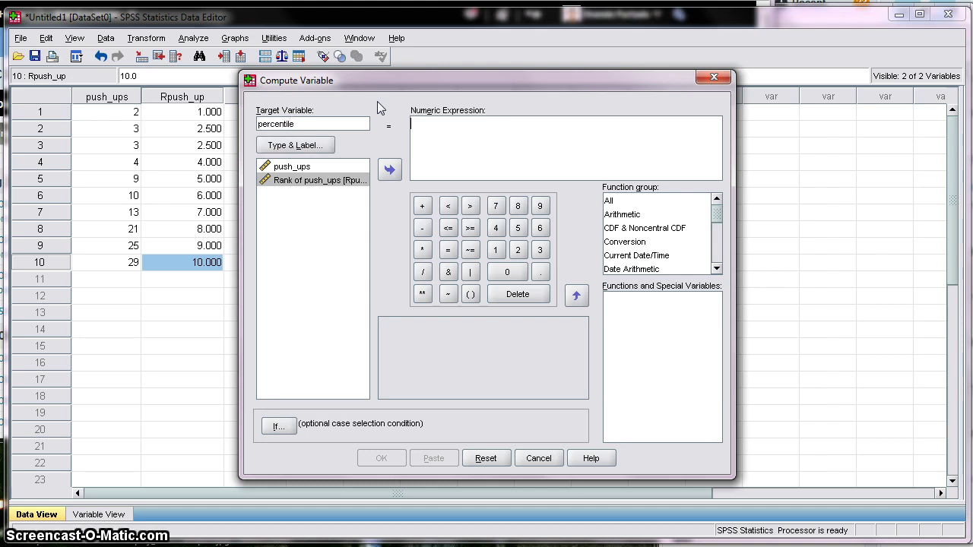
type("_push")
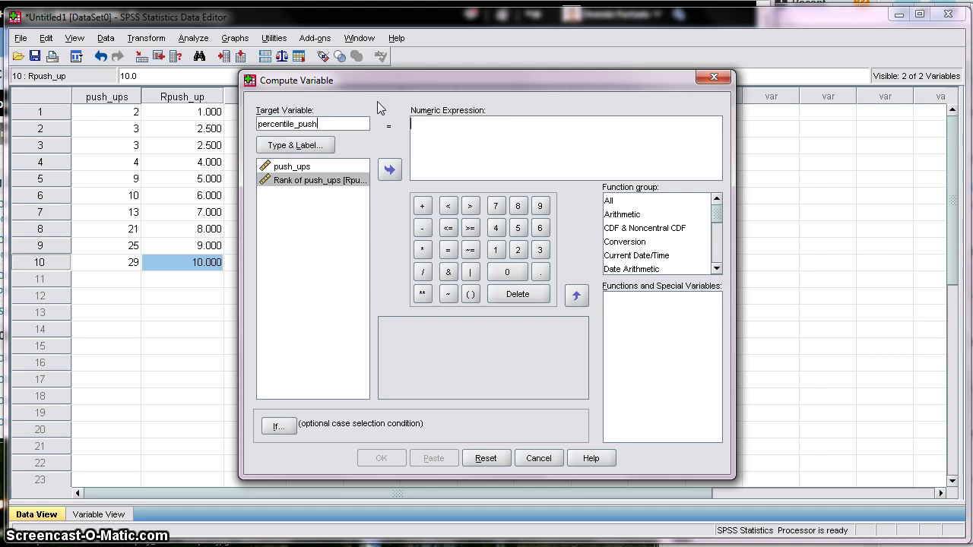
type("_score")
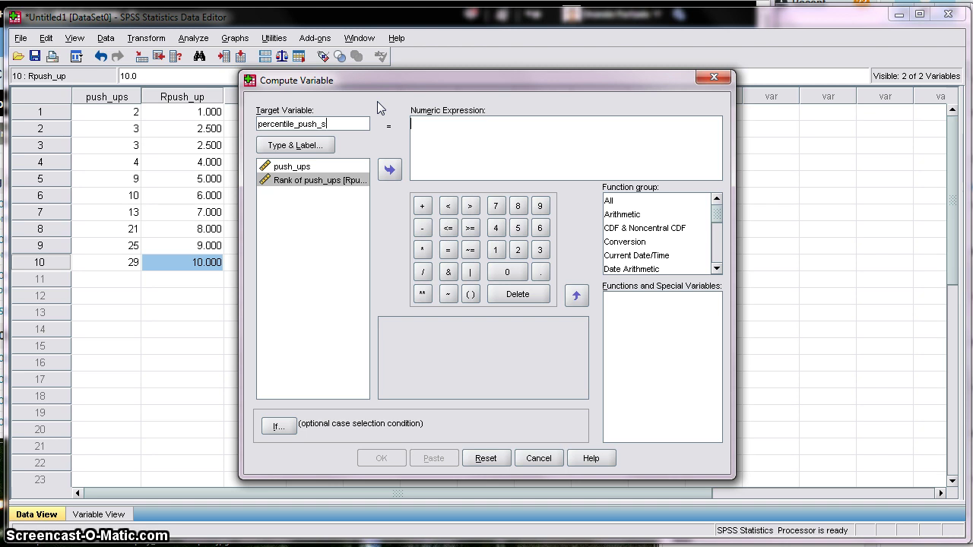
Step: Build the numeric expression Rpush_up - .5 / 10 * 100 from the rank variable
left_click(389, 170)
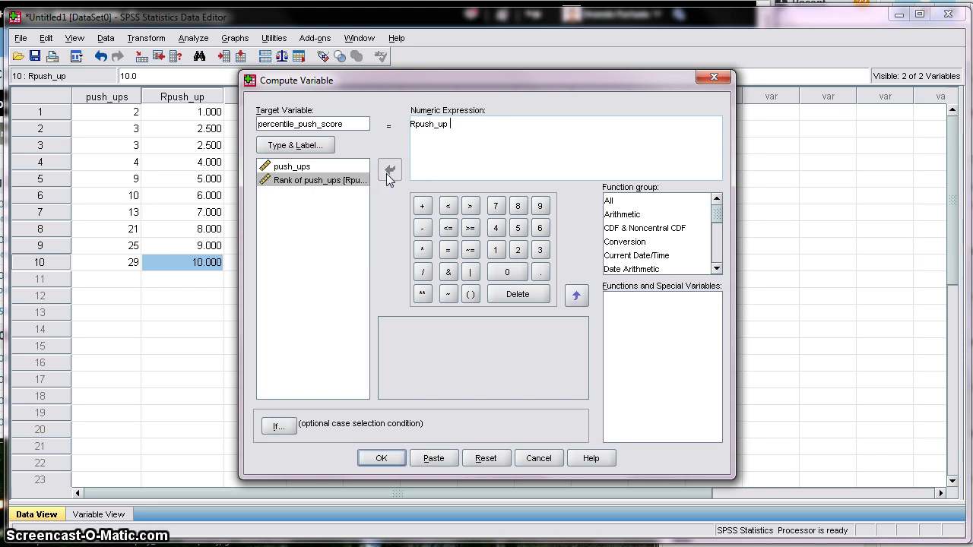
type("-")
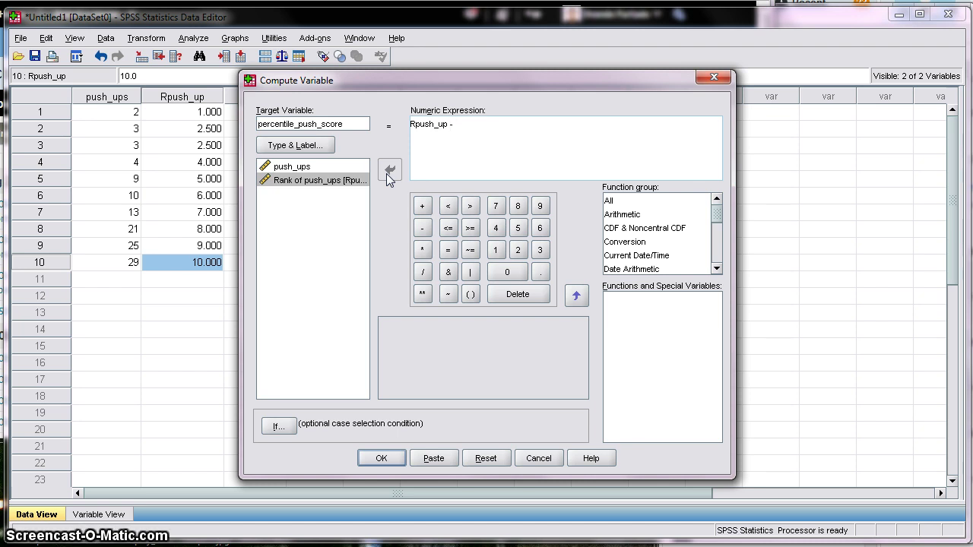
type(" .5")
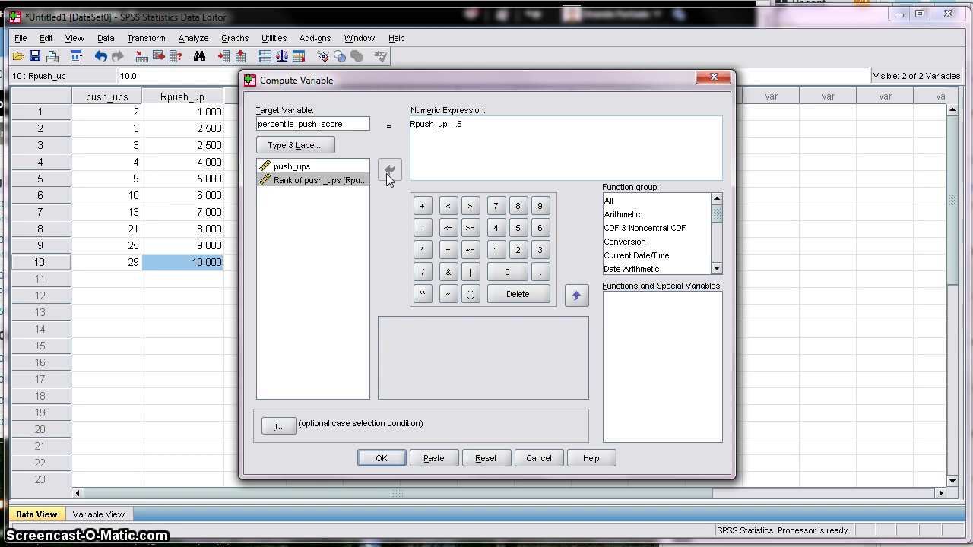
type(" /")
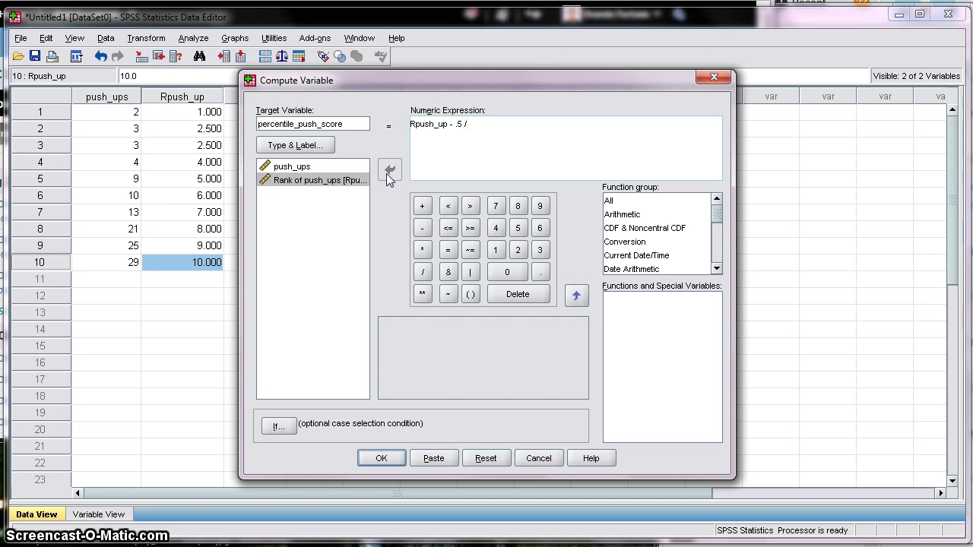
type(" 10")
left_click(353, 183)
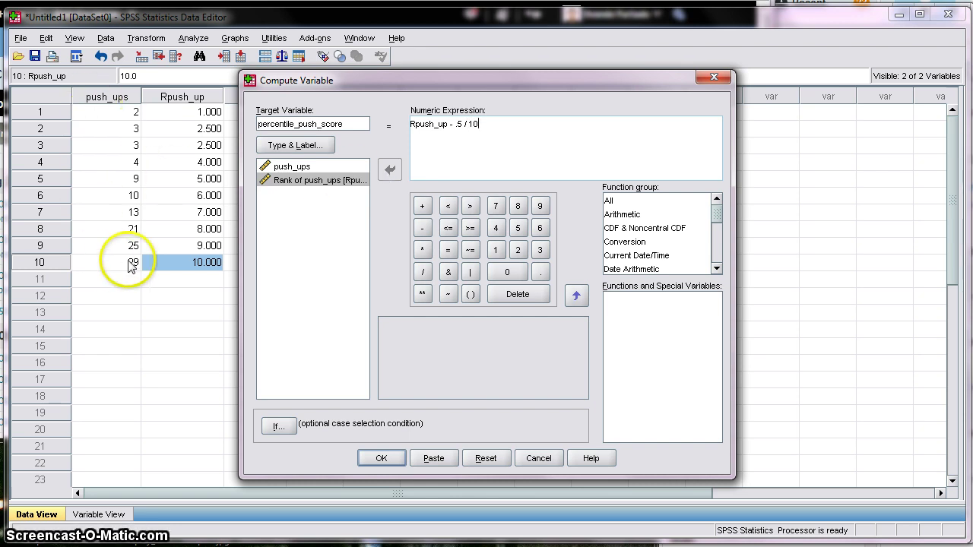
left_click(547, 118)
type("*")
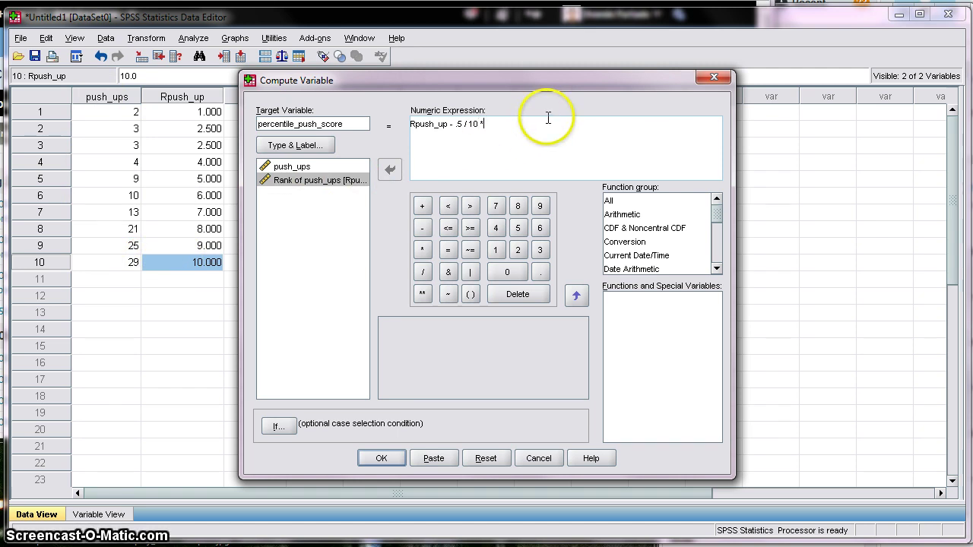
type("100")
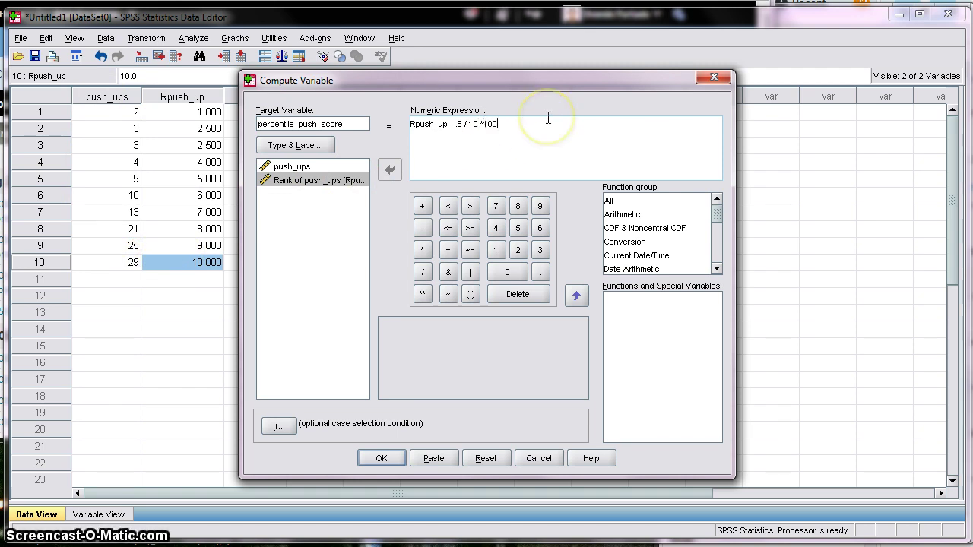
key("BackSpace")
key("BackSpace")
key("BackSpace")
type("100")
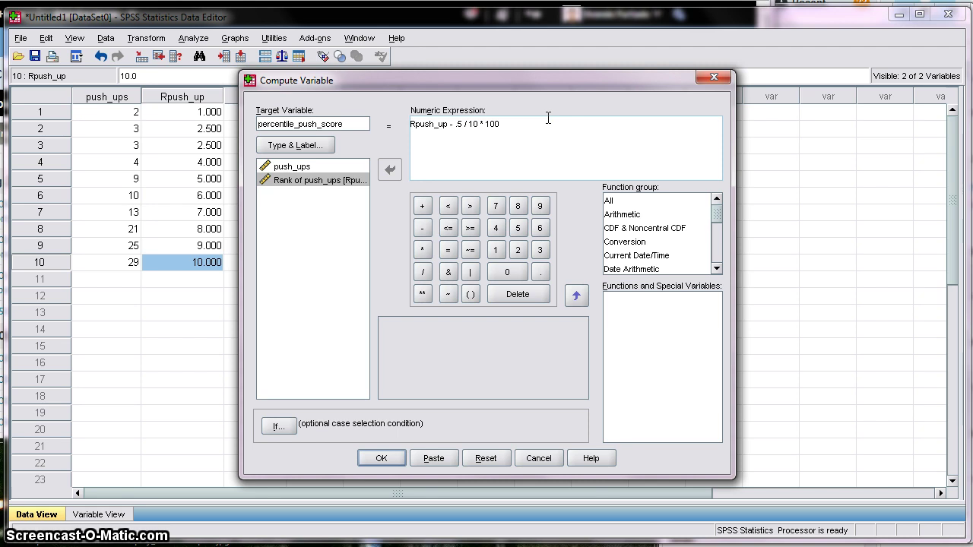
Step: Add parentheses to make the numeric expression (((Rpush_up - .5) / 10) * 100)
type("(")
left_click(547, 118)
type(")")
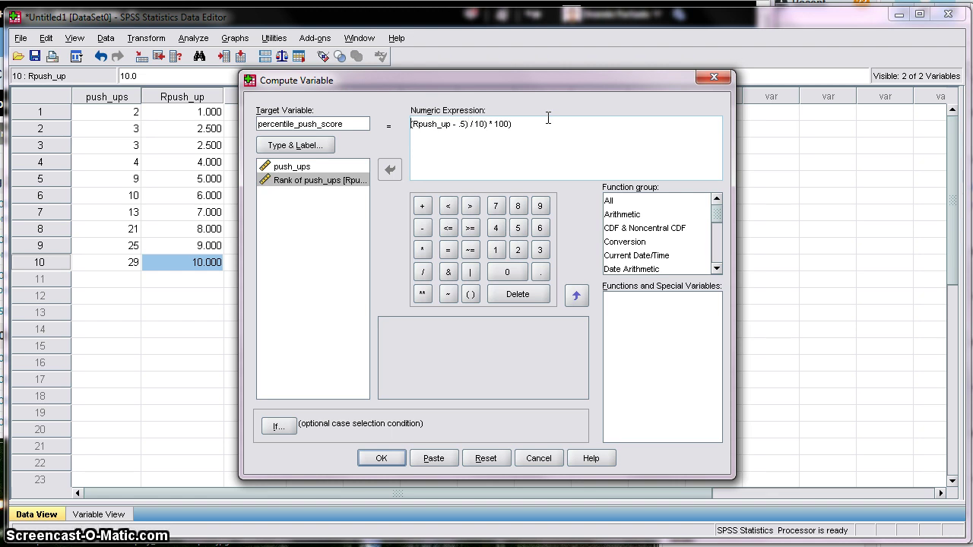
type("((")
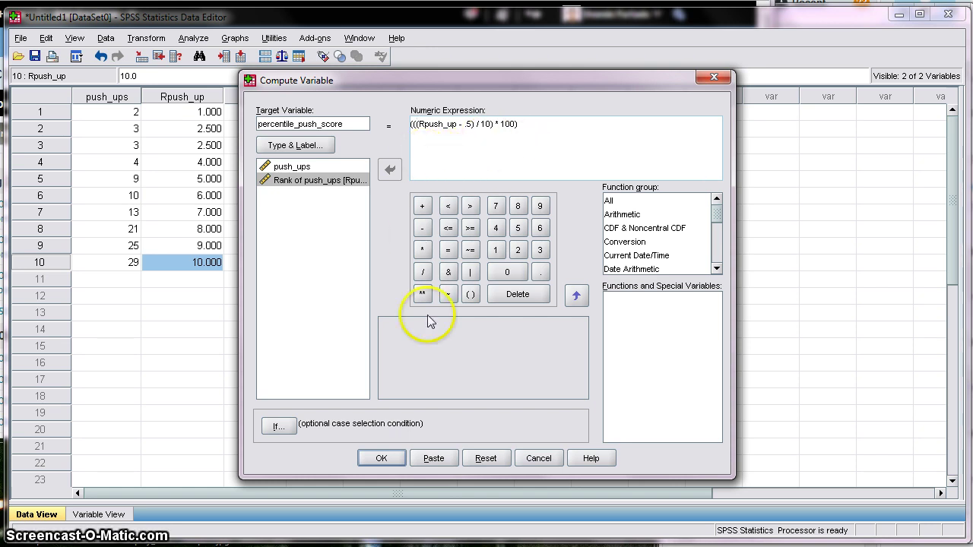
Step: Compute the new variable and narrow the percentile_push_score column in the data
left_click(381, 459)
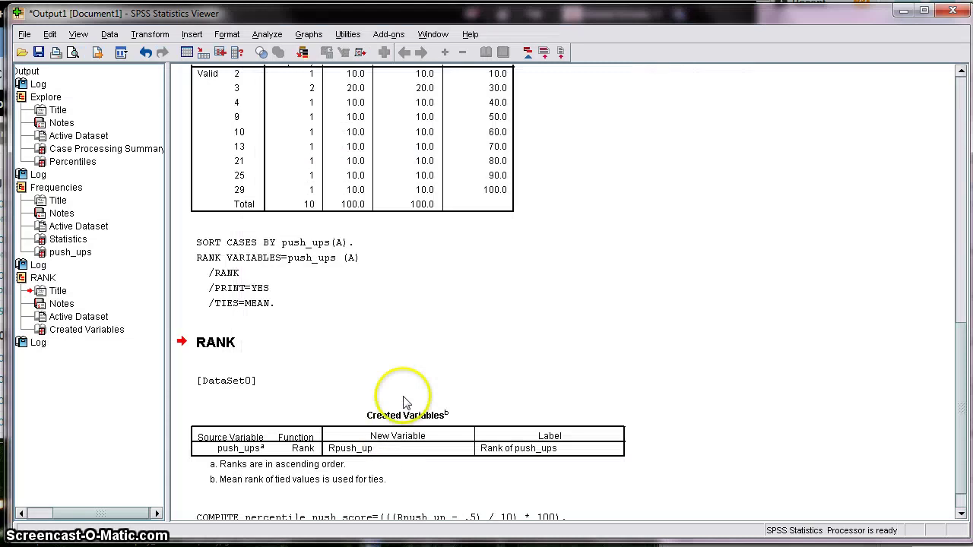
key("alt+Tab")
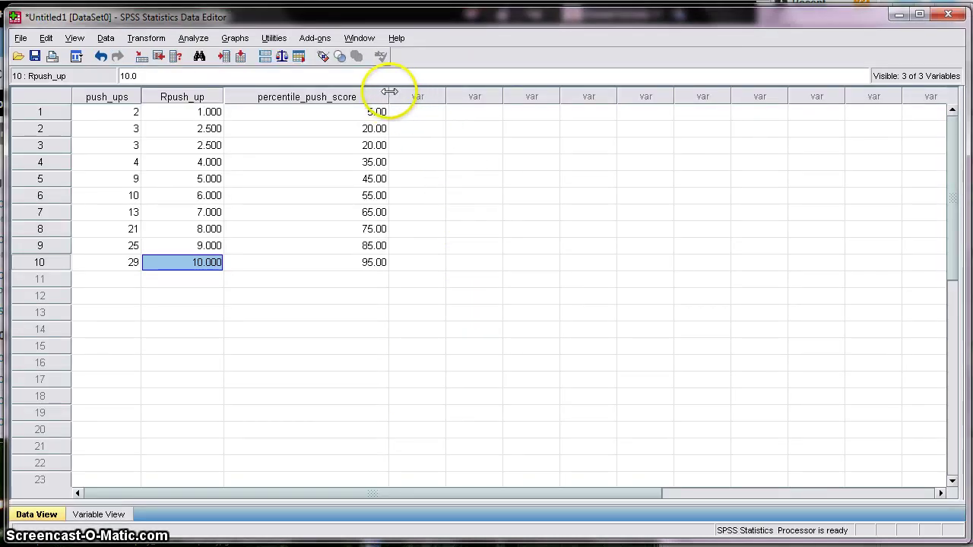
left_click_drag(389, 97, 348, 97)
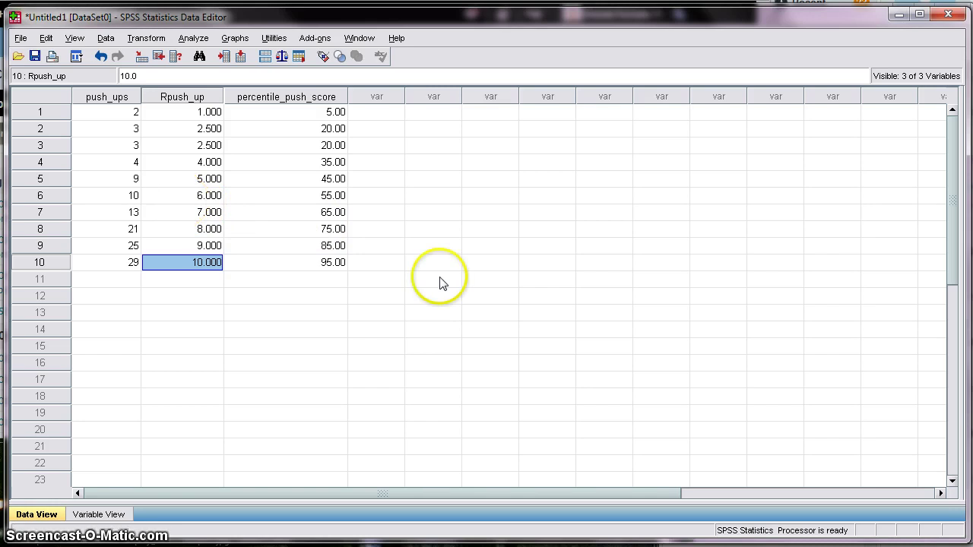
Step: Review the Explore percentiles and the push_ups frequency table in the output, and return to the data
key("alt+Tab")
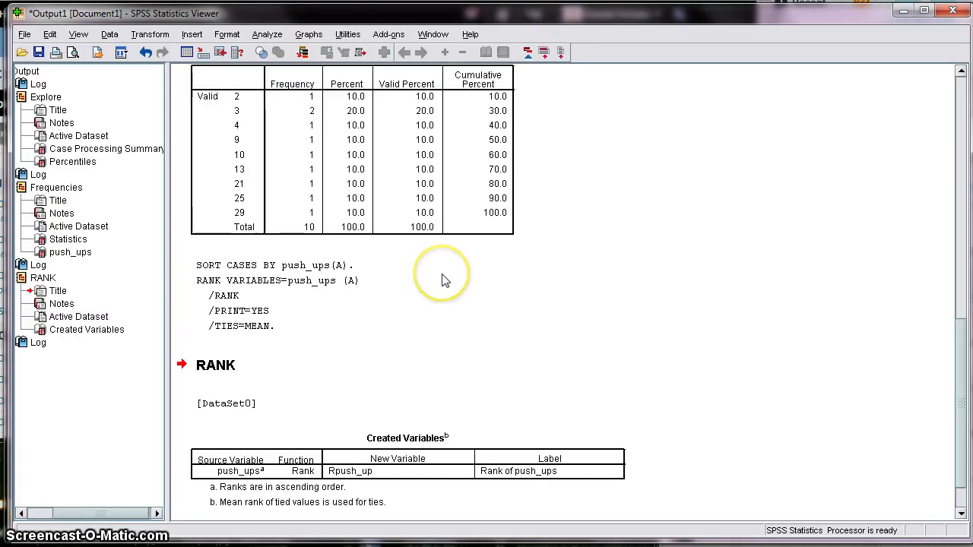
scroll(444, 279, "up", 10)
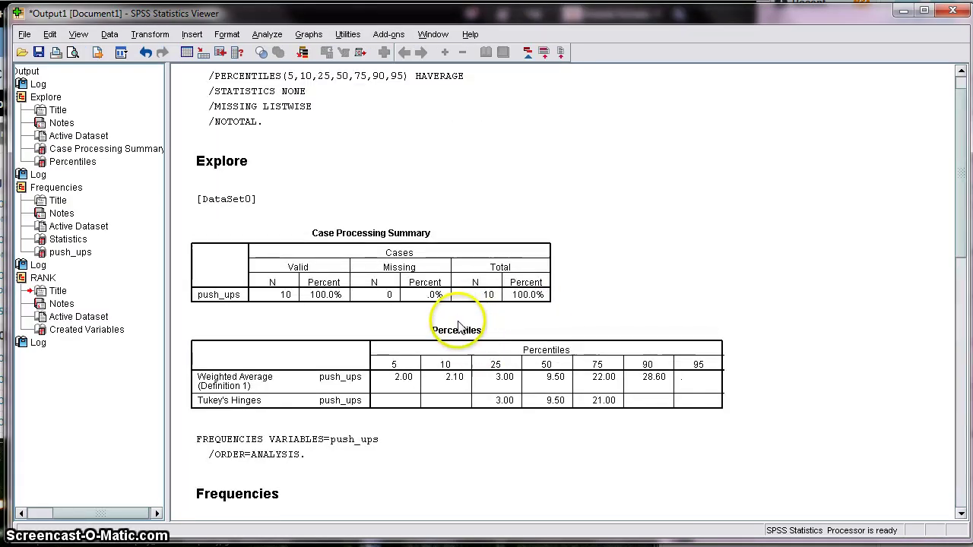
scroll(458, 327, "down", 3)
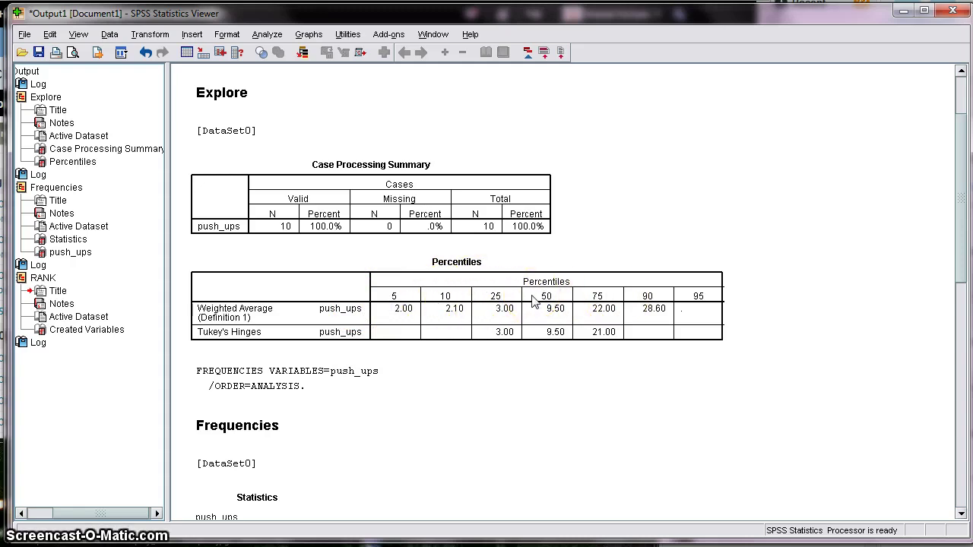
scroll(535, 302, "down", 10)
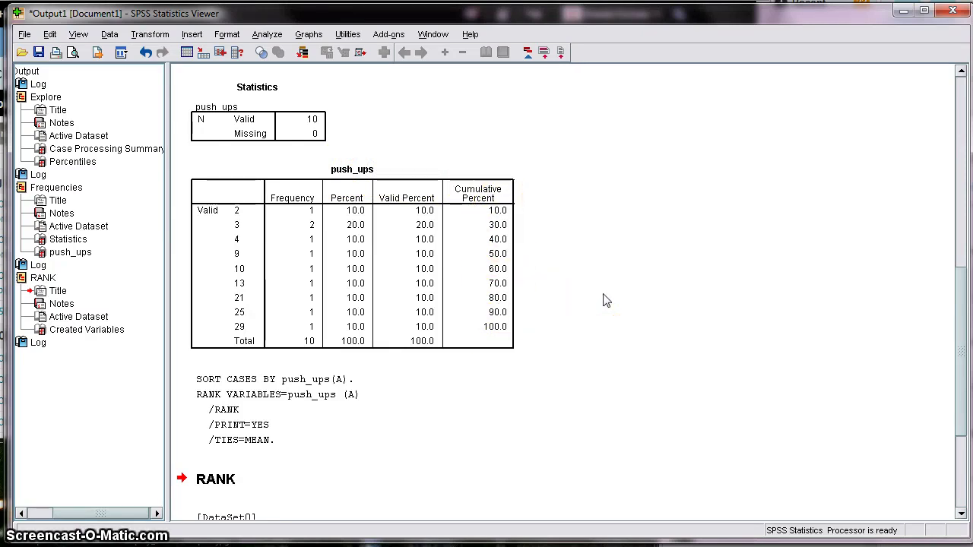
key("alt+Tab")
left_click(447, 199)
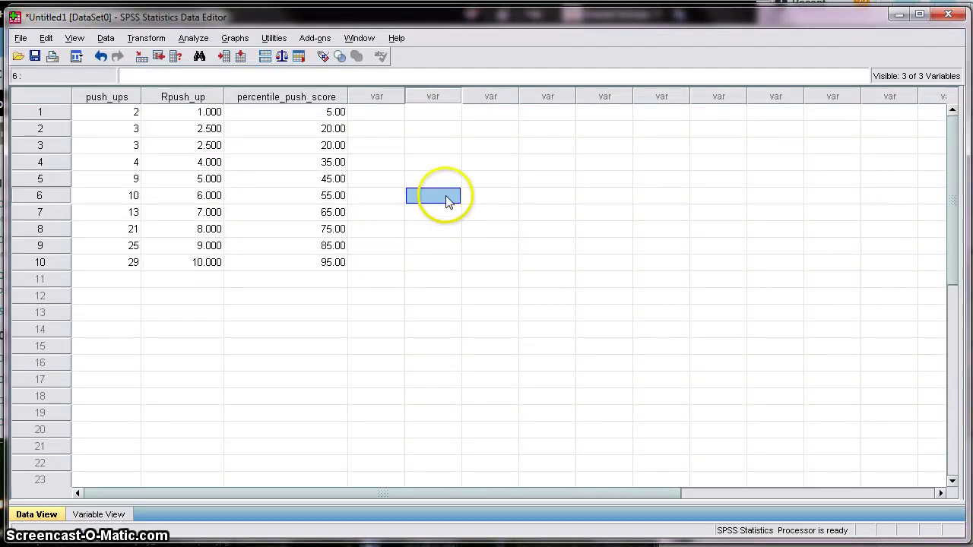